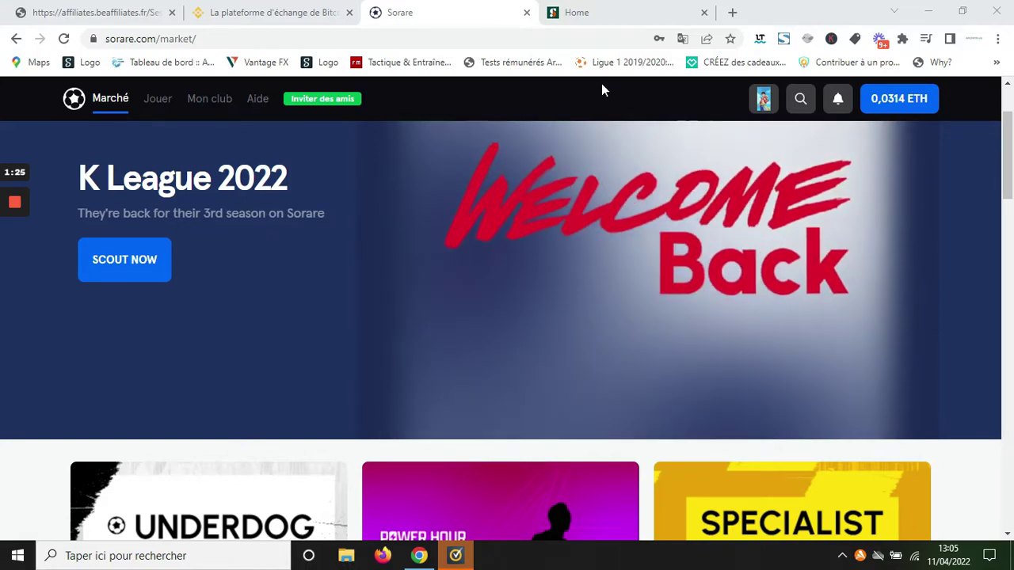
- Switch to the SorareData home page
left_click(602, 21)
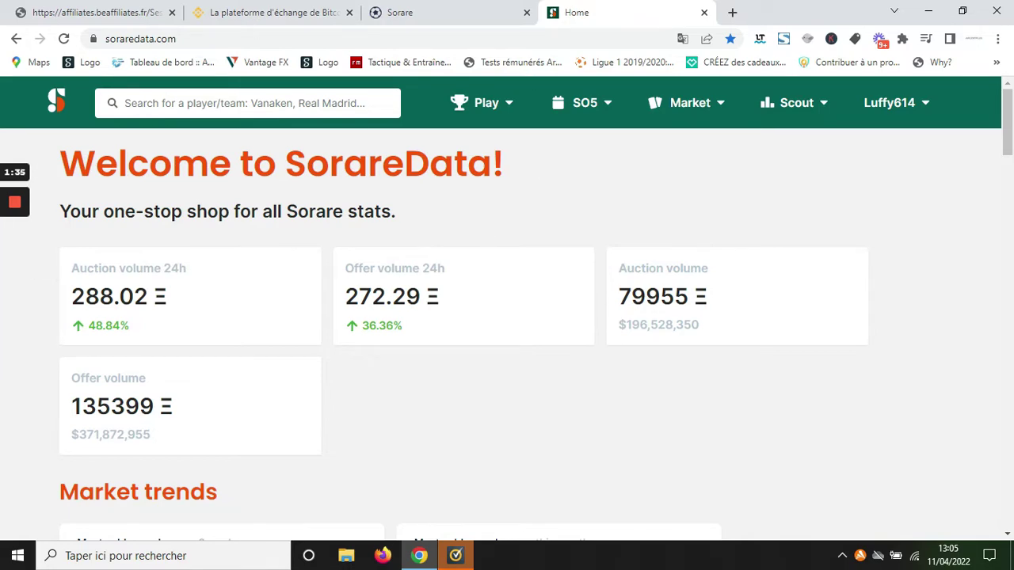
right_click(690, 378)
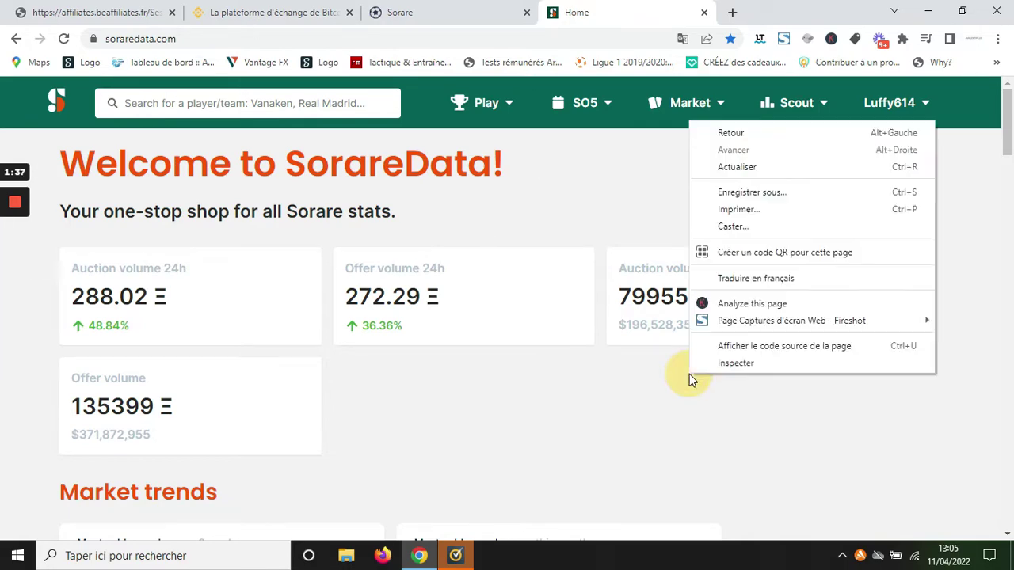
left_click(603, 476)
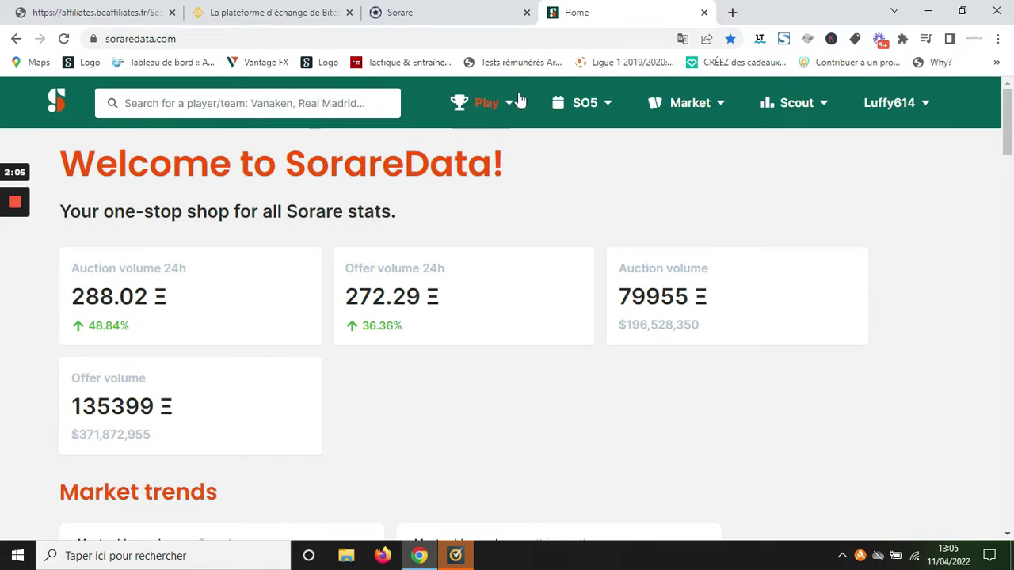
- Open the account's players watchlist, look over the player cards, and toggle Riki Harakawa's favourite mark
left_click(890, 110)
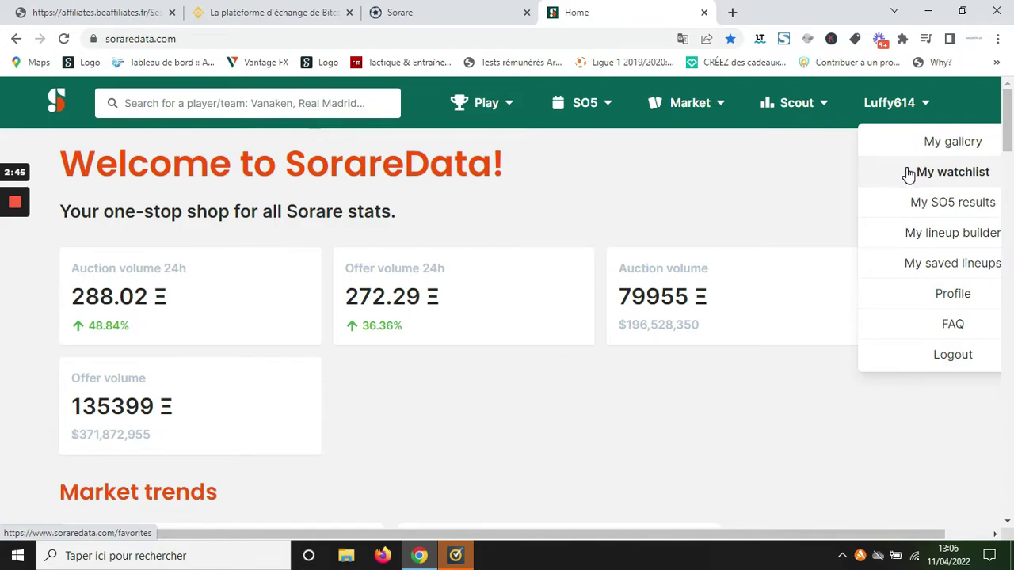
left_click(909, 174)
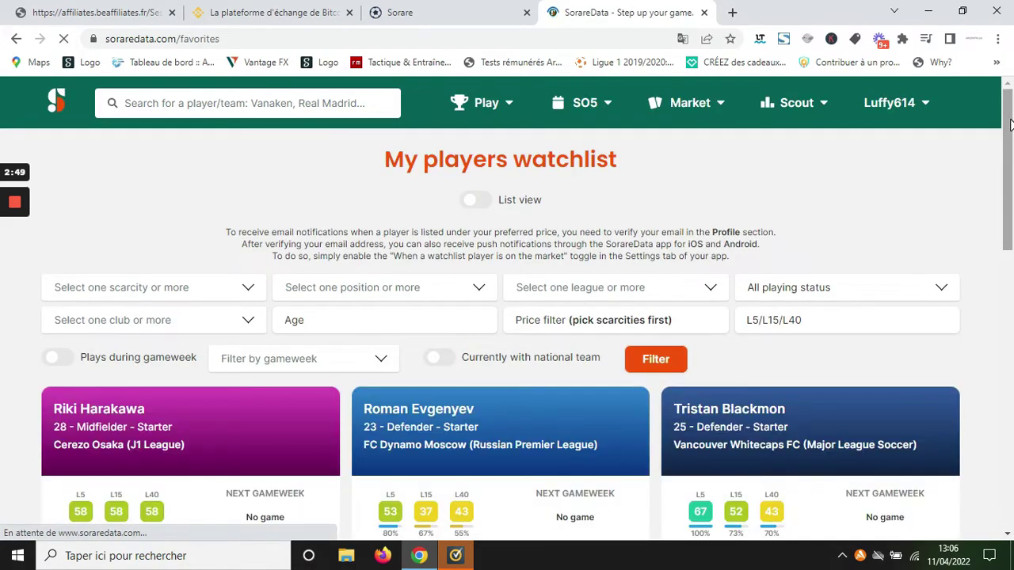
mouse_move(1009, 125)
left_mouse_down()
mouse_move(1000, 276)
mouse_move(1003, 135)
left_mouse_up()
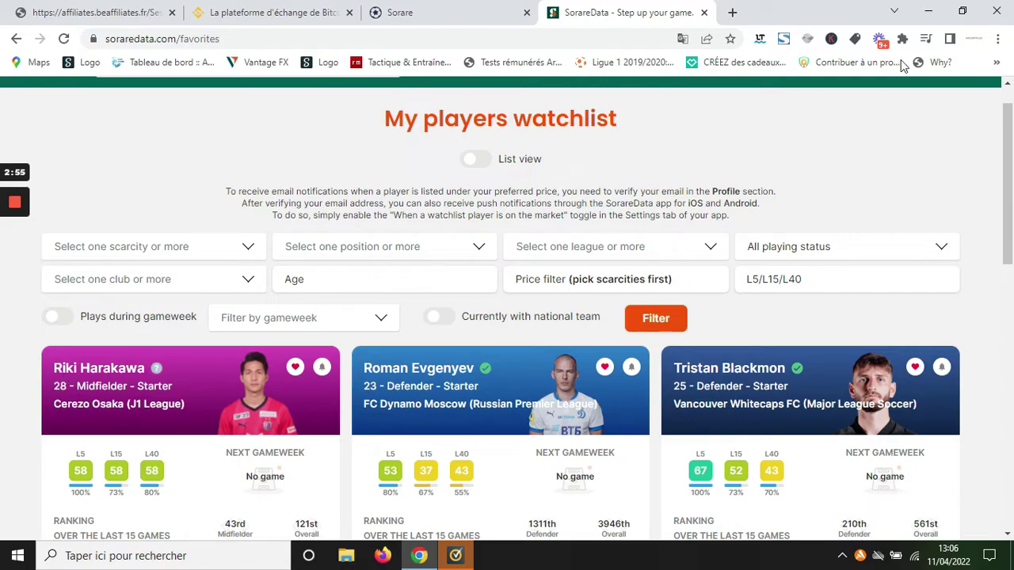
left_click_drag(1012, 143, 995, 118)
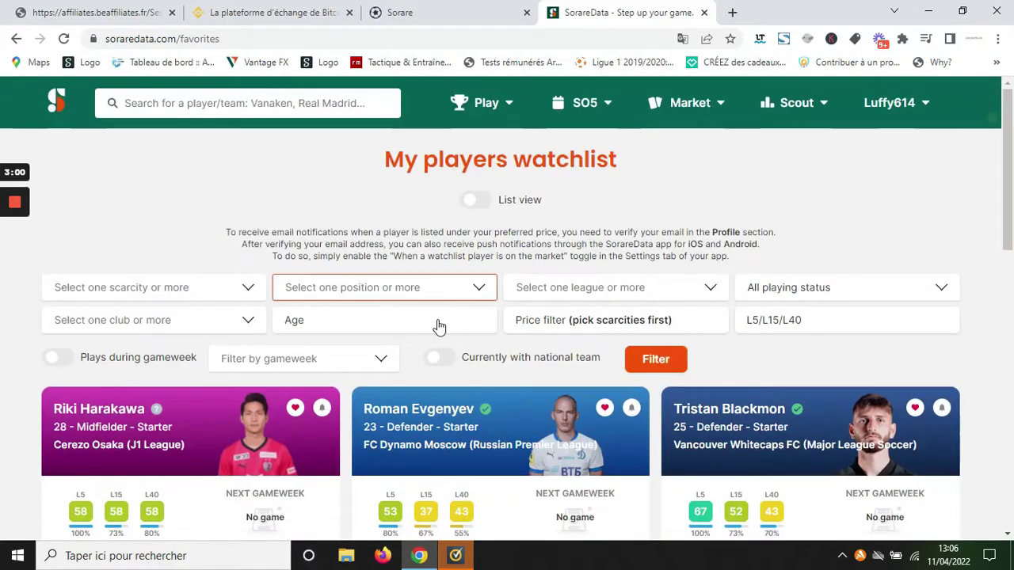
left_click(293, 410)
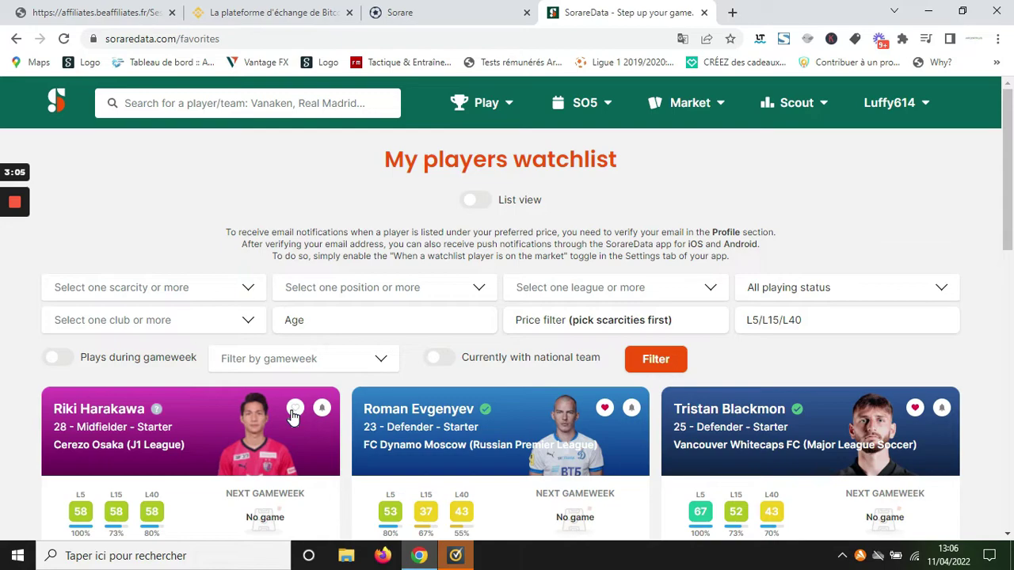
- Open the account's SO5 results and review the rankings for GW #259: 5-8 Apr 2022
left_click(912, 113)
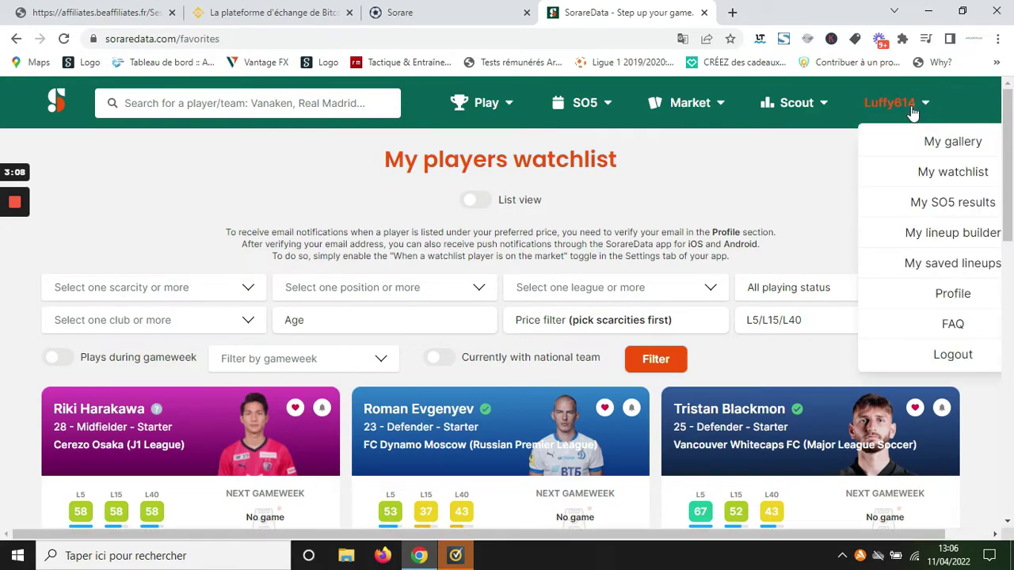
left_click(941, 208)
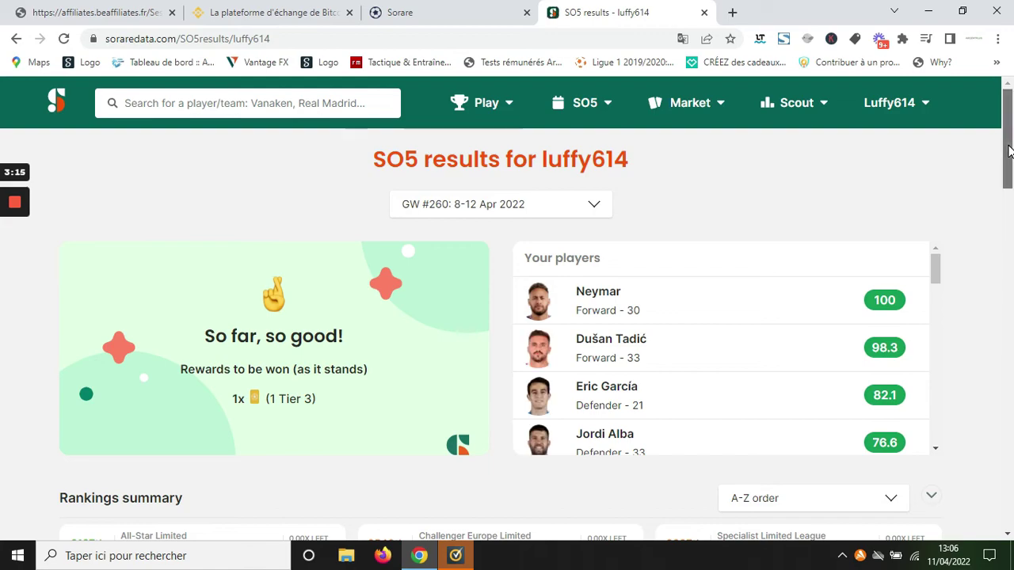
mouse_move(1009, 152)
left_mouse_down()
mouse_move(1011, 314)
mouse_move(1009, 155)
left_mouse_up()
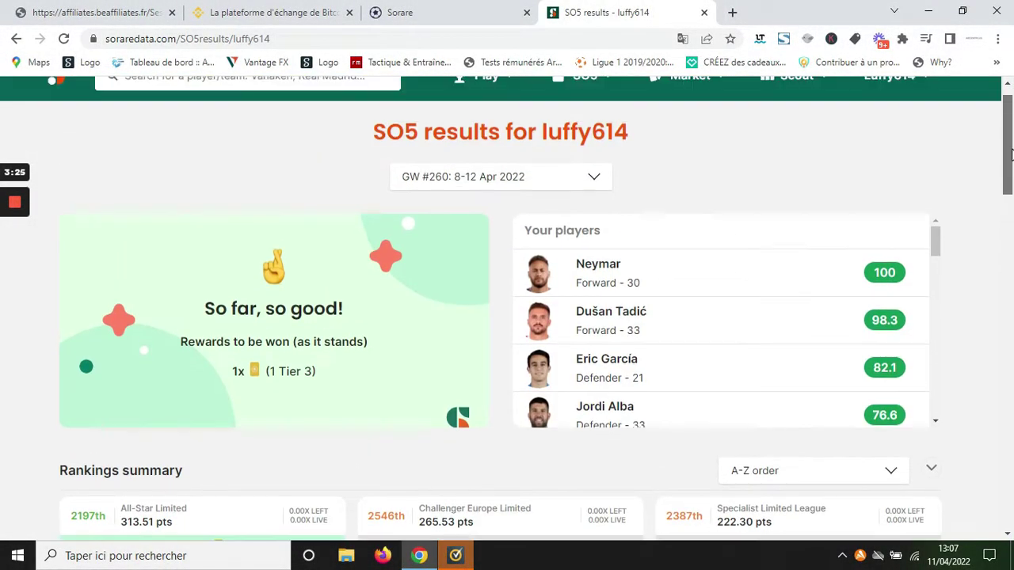
left_click(594, 188)
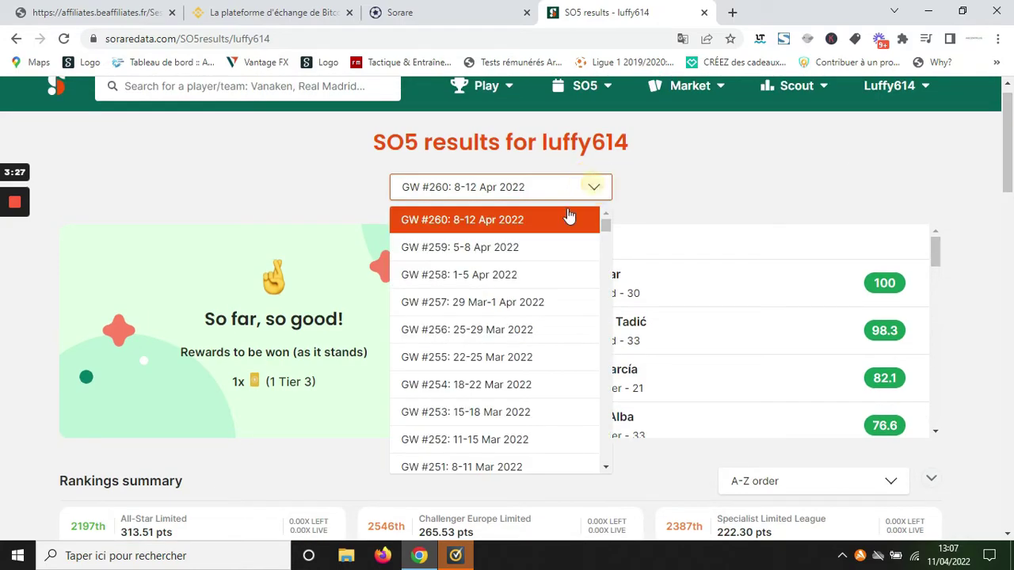
left_click(507, 247)
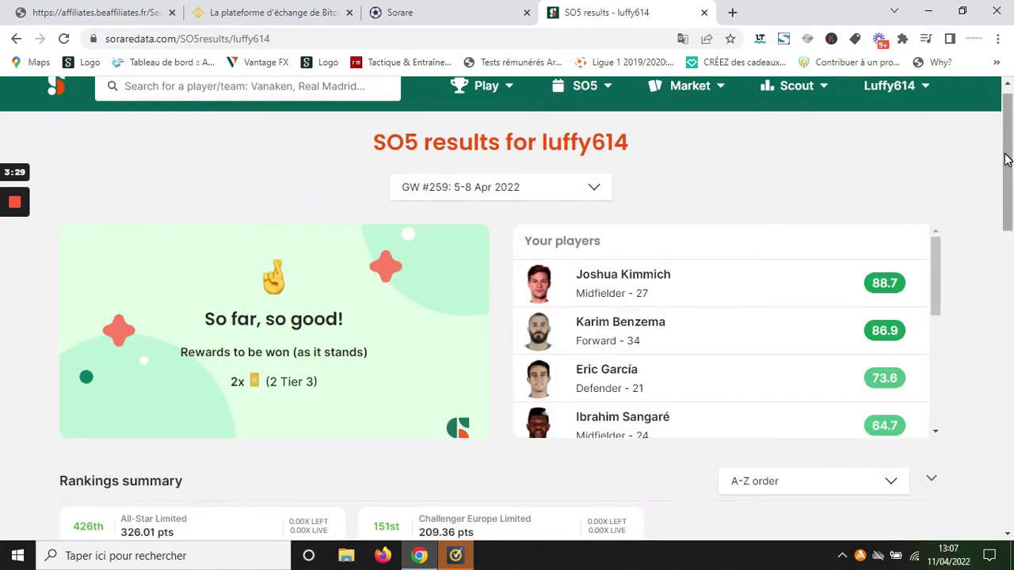
left_click_drag(1003, 158, 1009, 286)
left_click_drag(1008, 297, 1003, 166)
- Show the SO5 results for GW #254: 18-22 Mar 2022 and look through the other available gameweeks
left_click(581, 163)
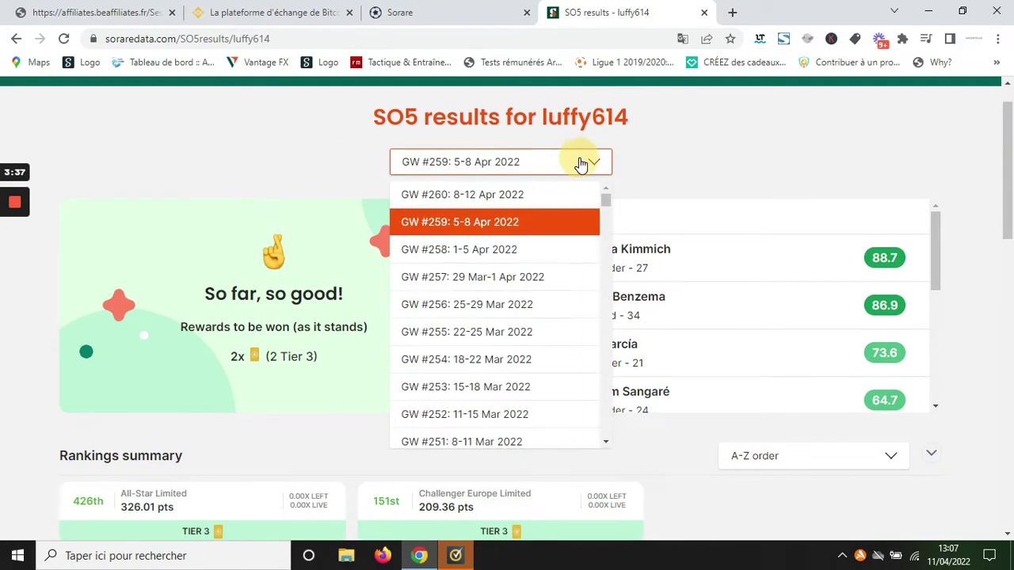
left_click(476, 351)
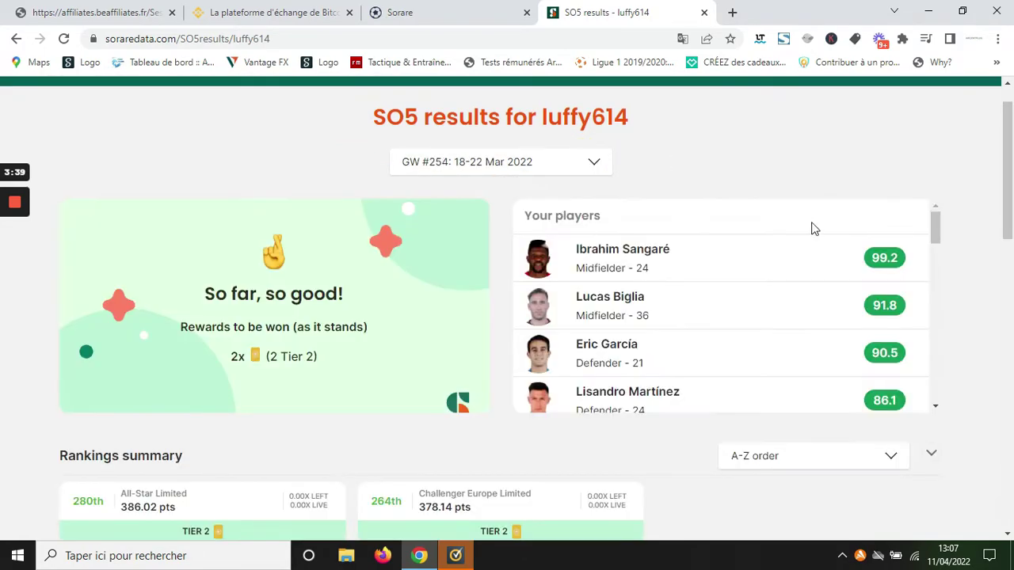
mouse_move(1003, 130)
left_mouse_down()
mouse_move(1010, 374)
mouse_move(1008, 119)
left_mouse_up()
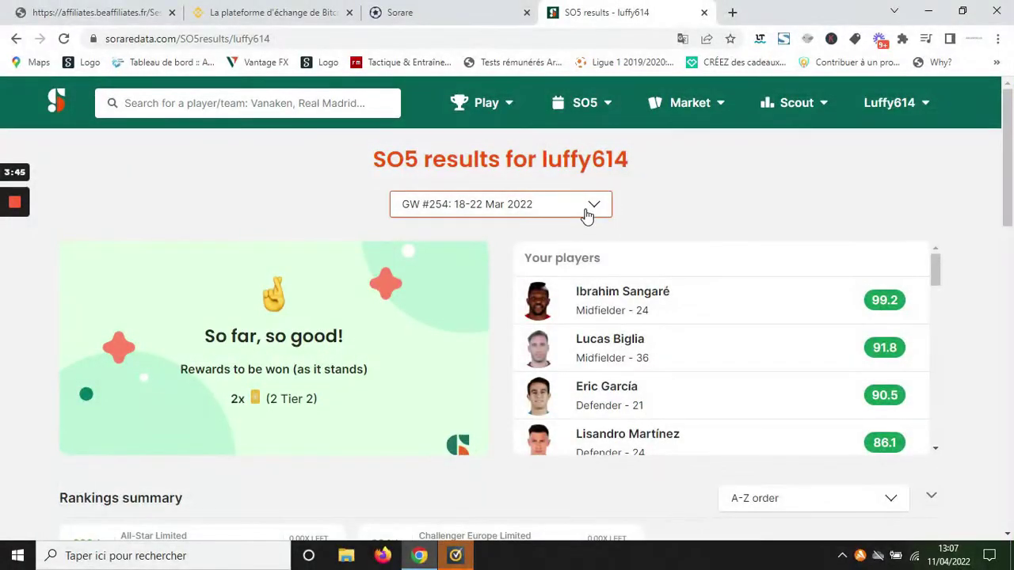
left_click(593, 204)
left_click_drag(607, 238, 624, 205)
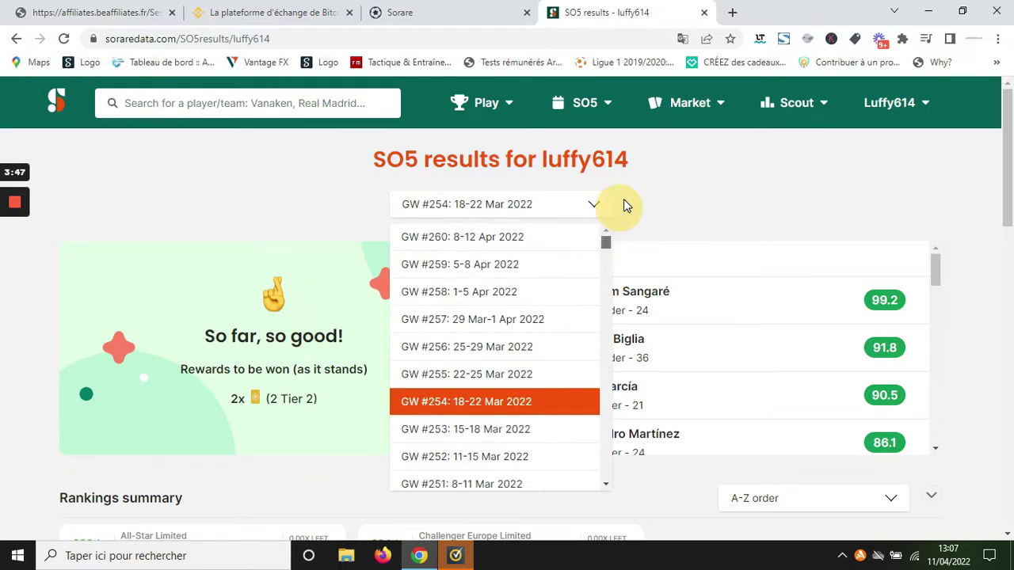
left_click(731, 186)
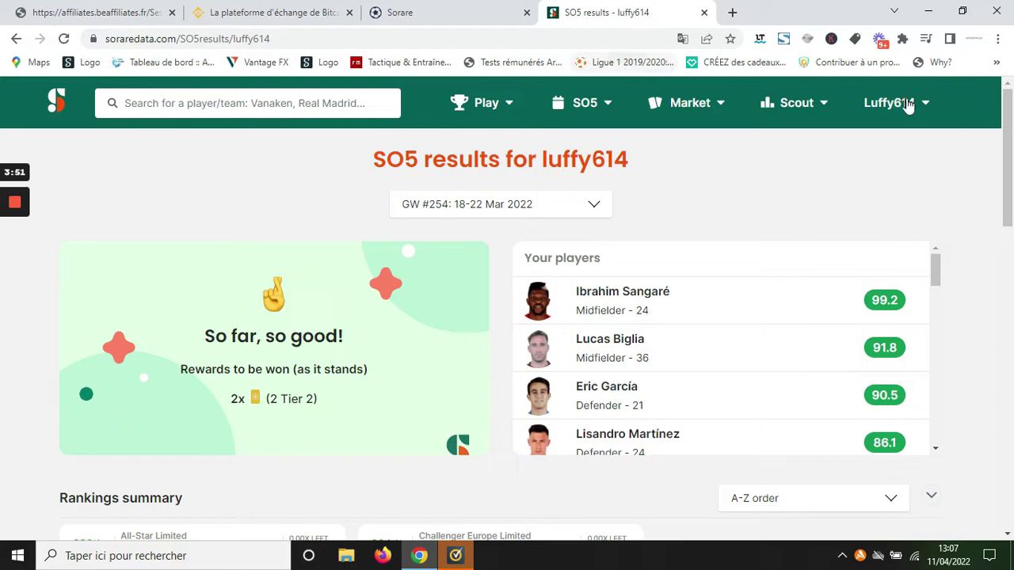
- Open the account's lineup builder and set the gameweek to GW #274: 27-31 May
left_click(911, 105)
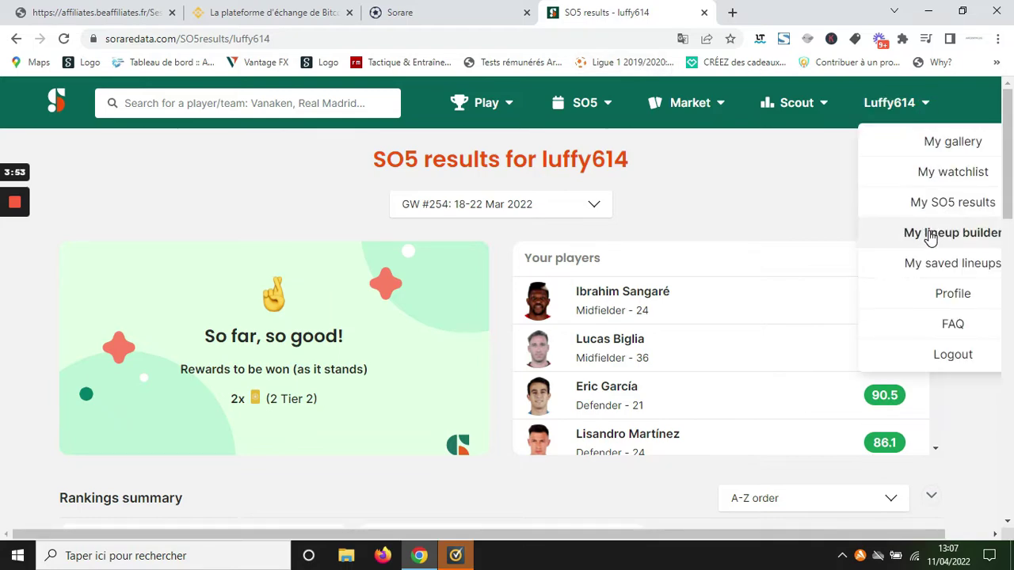
left_click(931, 240)
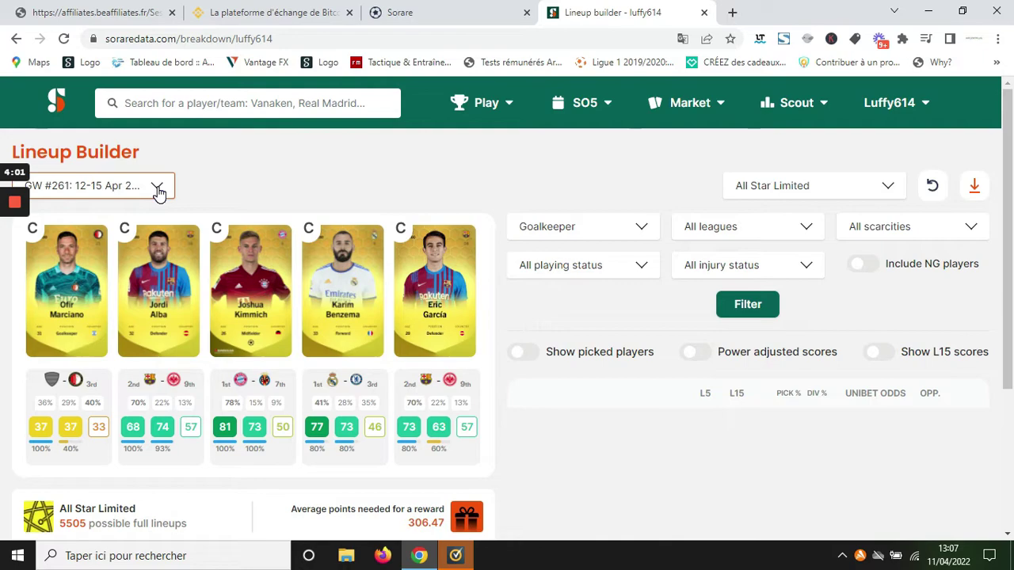
left_click(158, 190)
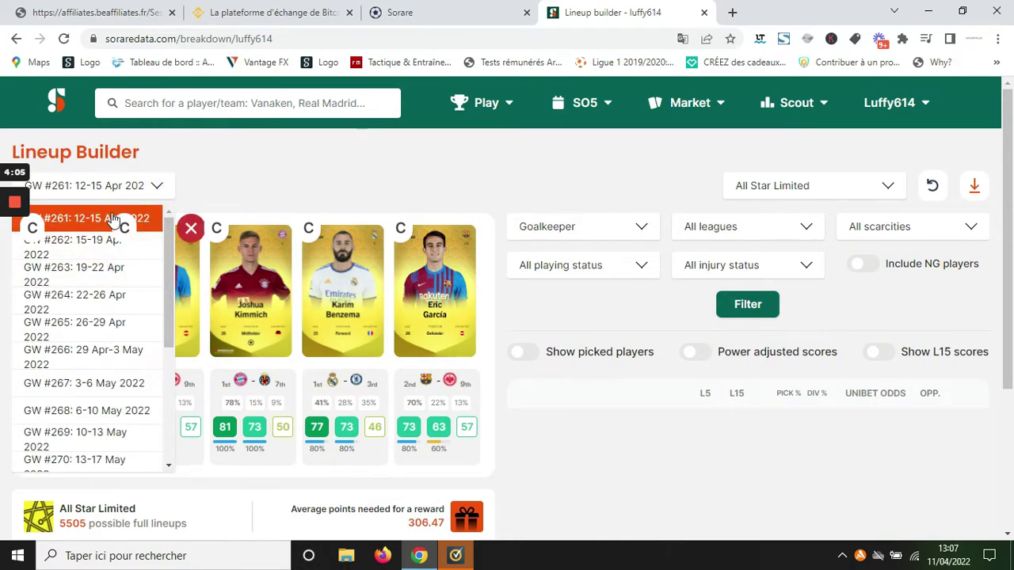
left_click_drag(173, 281, 165, 356)
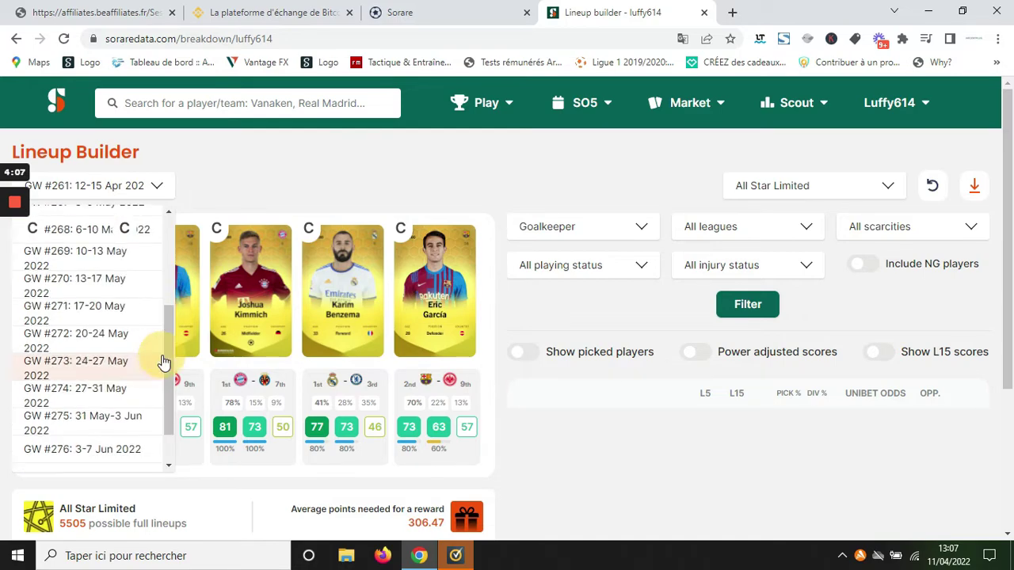
left_click(95, 400)
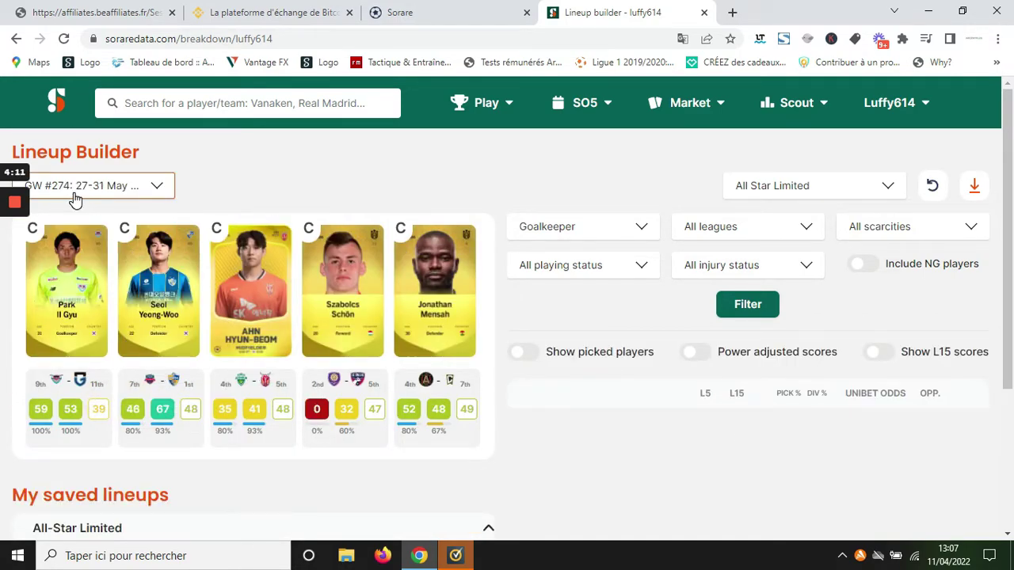
- Remove the defender Seol Yeong-Woo from the GW #274 lineup and add him back from the available defenders
left_click(85, 327)
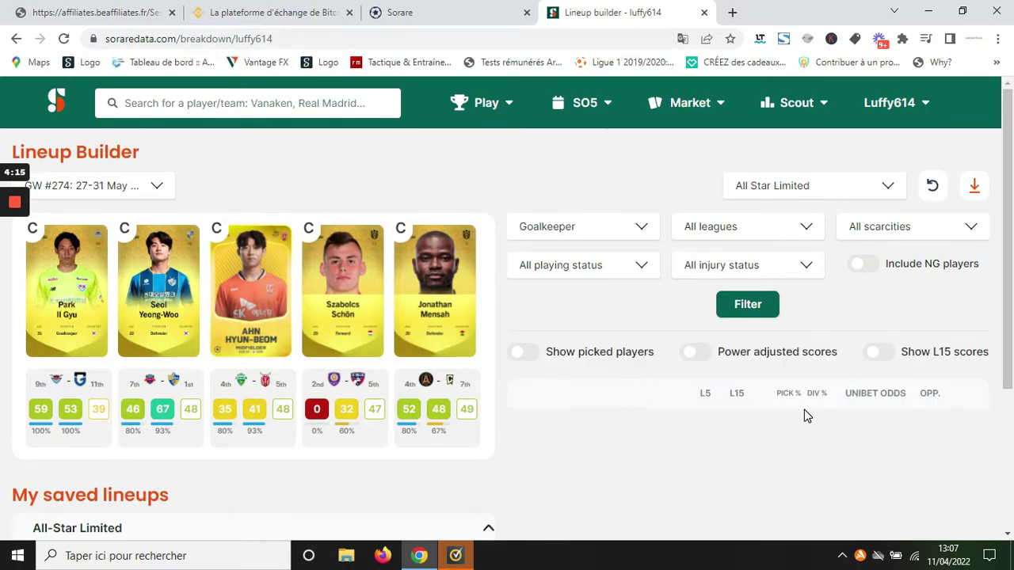
mouse_move(198, 305)
left_click(165, 314)
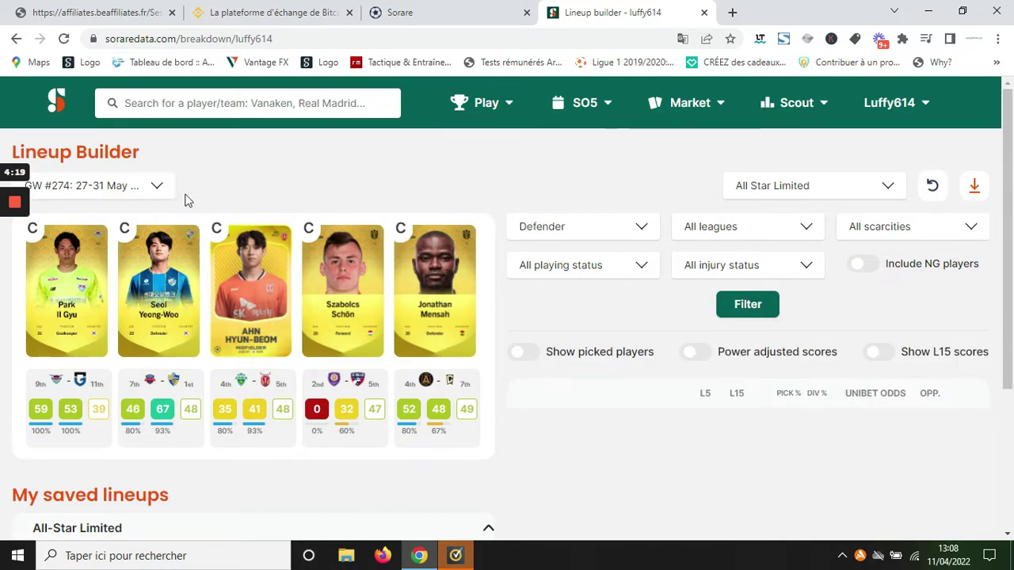
left_click(184, 231)
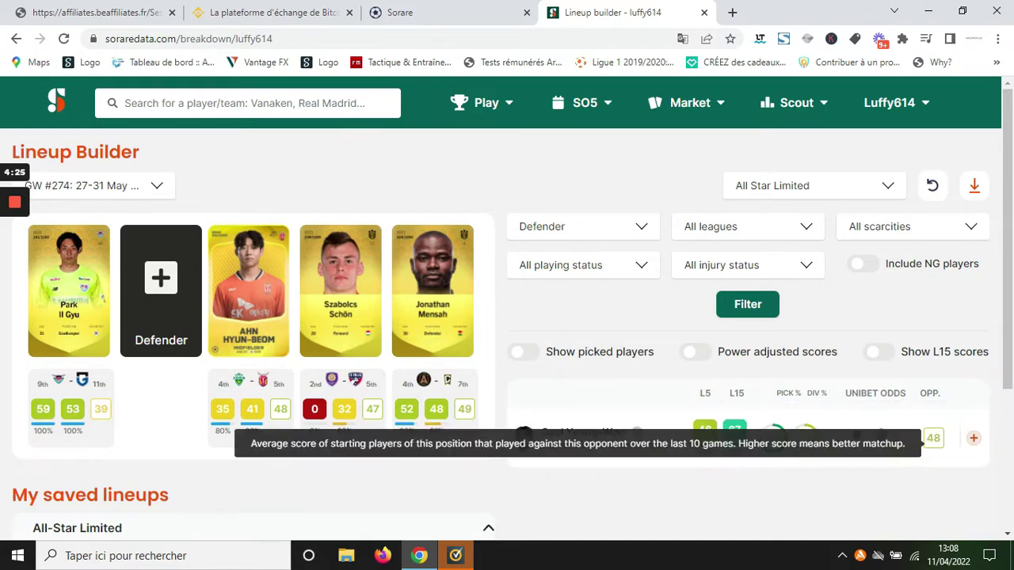
left_click(971, 441)
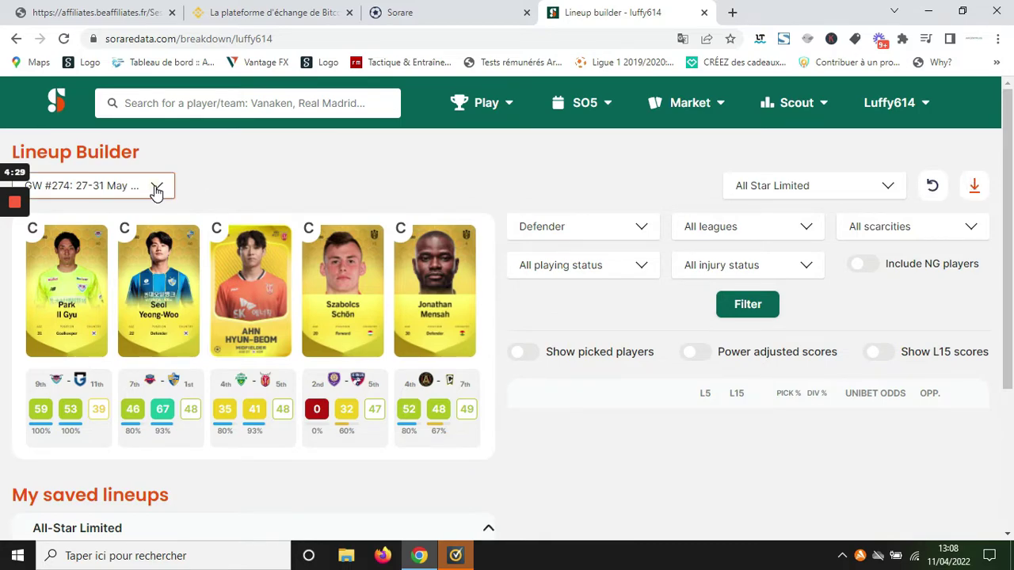
- Change the lineup builder's gameweek to GW #273: 24-27 May and list the available goalkeepers for the empty lineup
left_click(155, 188)
left_click(106, 317)
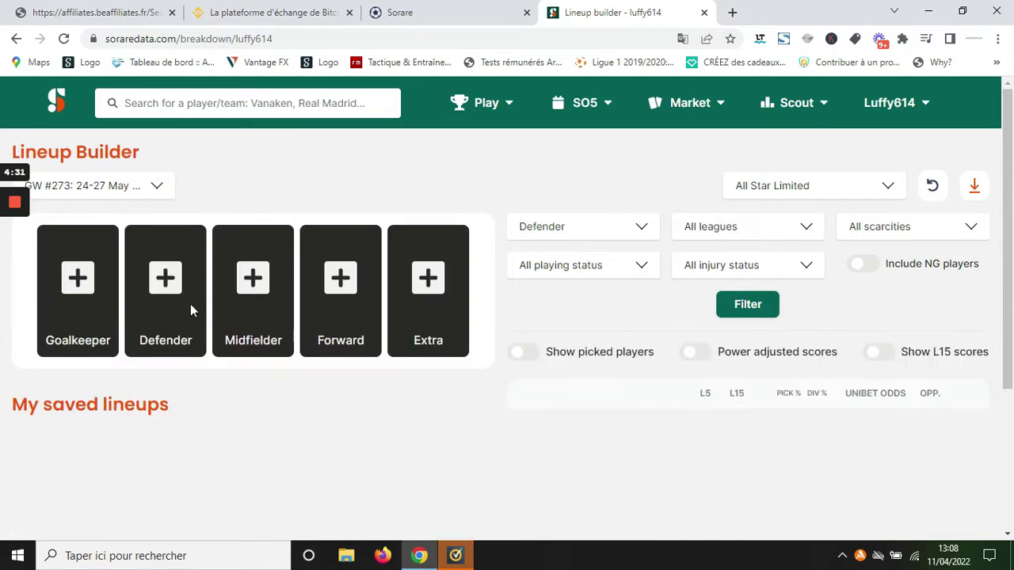
left_click(87, 277)
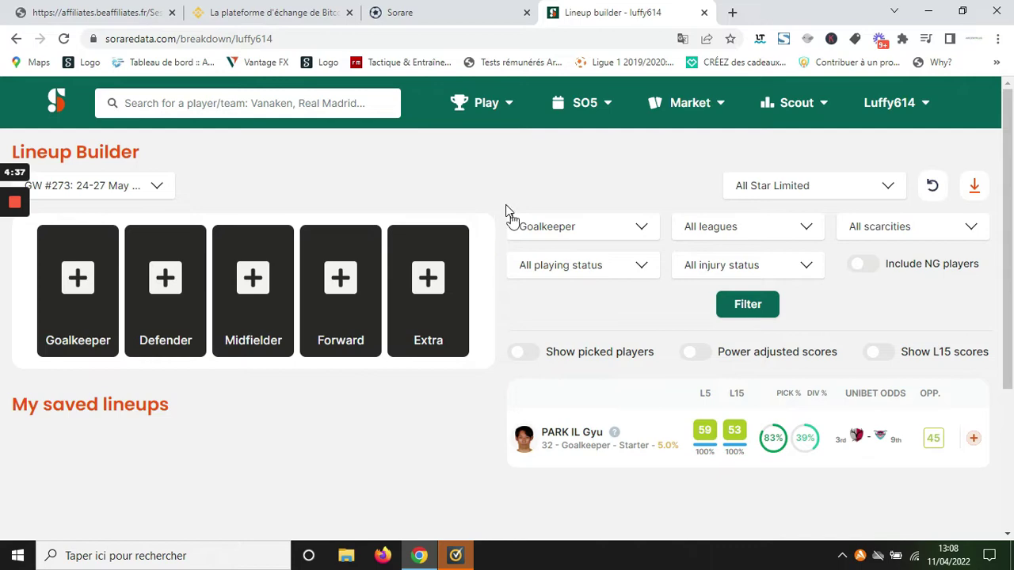
left_click(173, 282)
left_click(89, 287)
- Open the Player rankings page and look over the ranked players
left_click(905, 107)
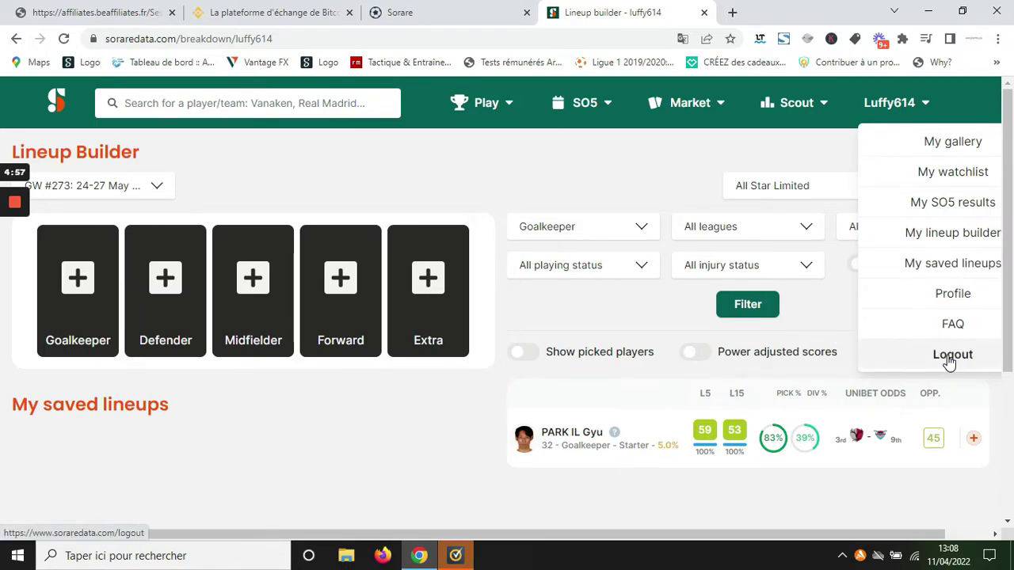
left_click(816, 113)
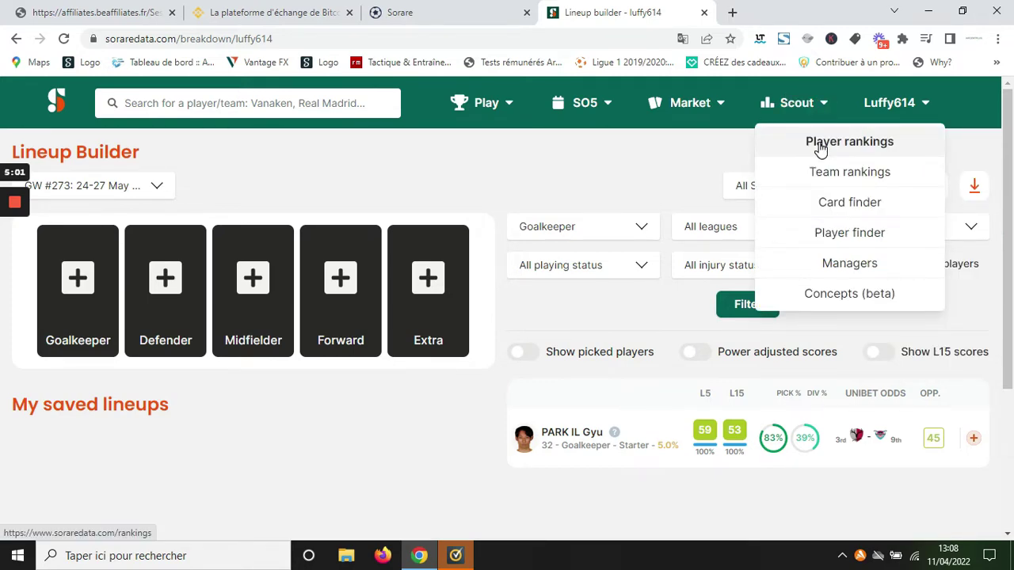
left_click(820, 147)
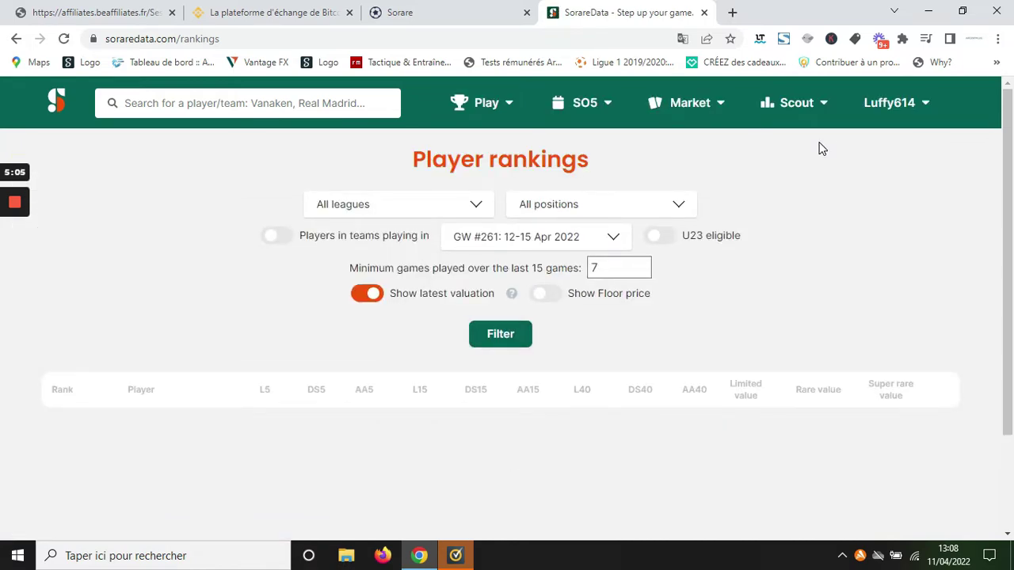
mouse_move(1008, 122)
left_mouse_down()
mouse_move(1013, 158)
mouse_move(1000, 141)
mouse_move(1003, 68)
mouse_move(1007, 183)
mouse_move(998, 111)
left_mouse_up()
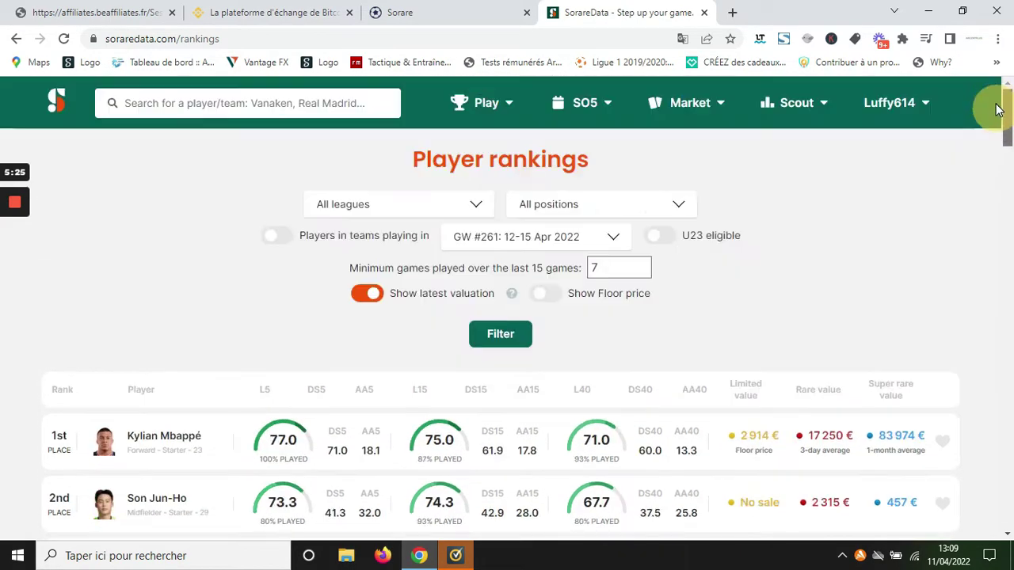
- Filter the player rankings by the Champion Europe league
left_click(470, 216)
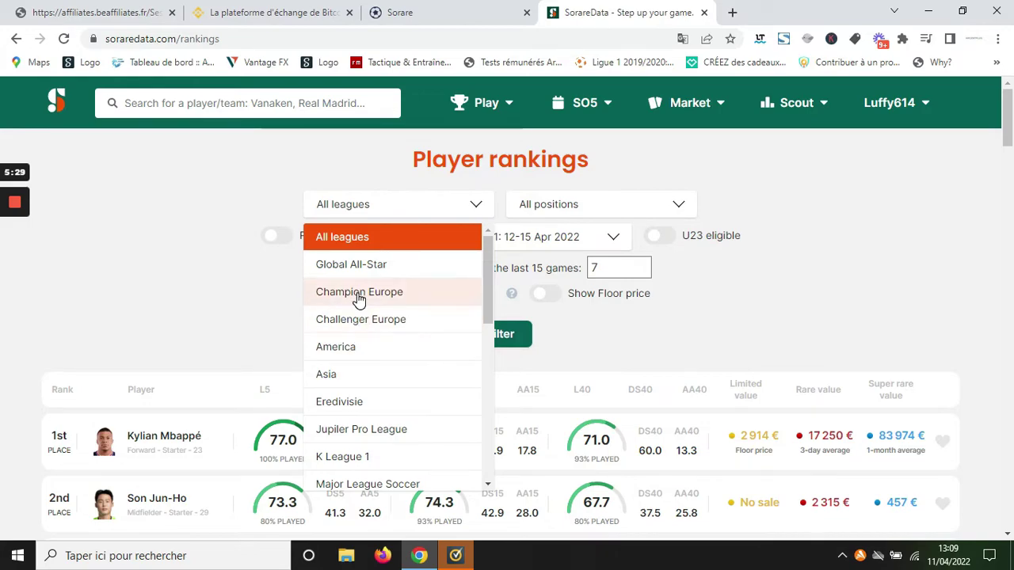
left_click(359, 293)
left_click(500, 341)
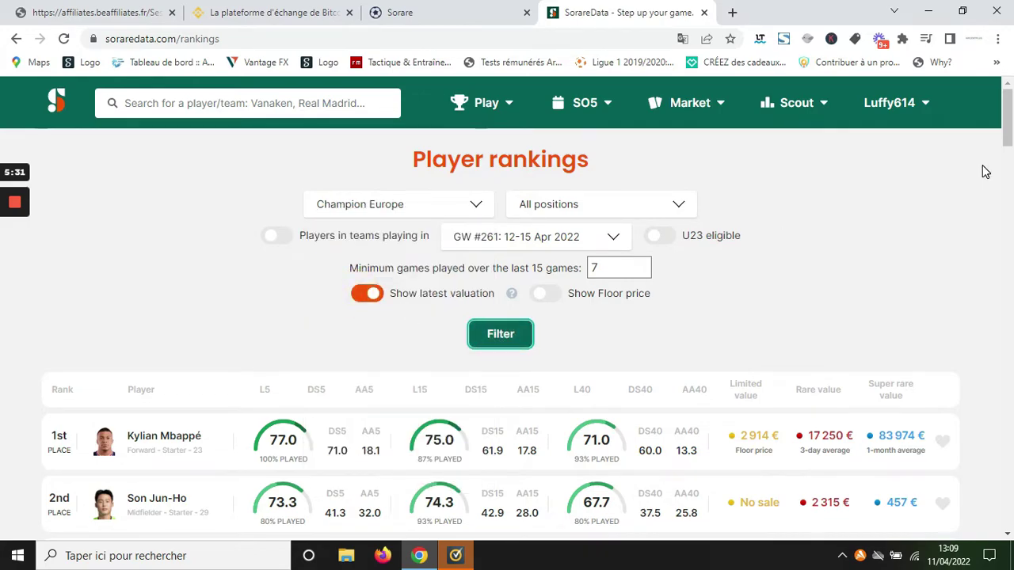
- Restrict the Champion Europe rankings to players in teams playing in GW #261: 12-15 Apr 2022
mouse_move(1008, 141)
left_mouse_down()
mouse_move(1011, 179)
mouse_move(1007, 137)
left_mouse_up()
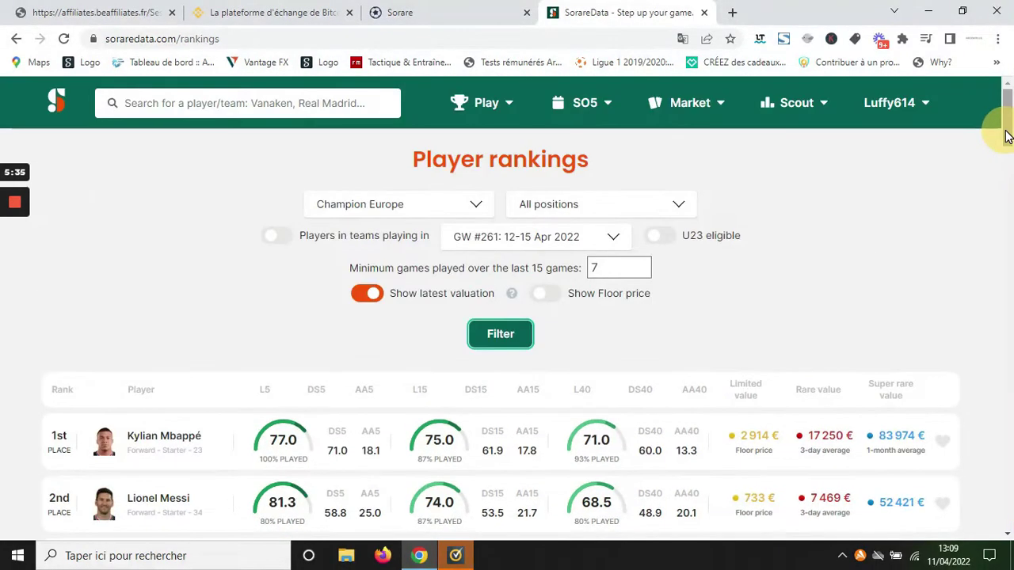
left_click(275, 239)
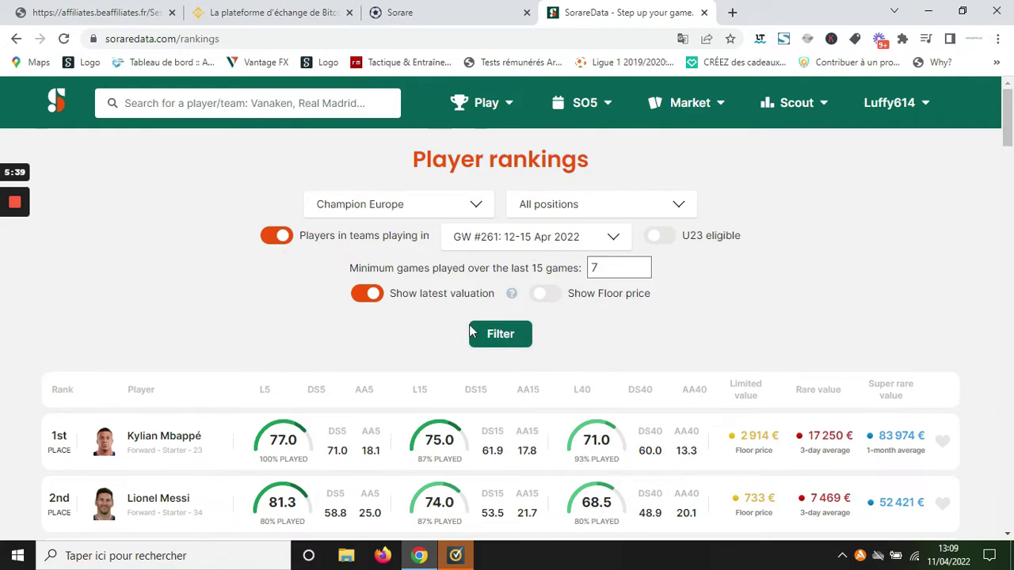
left_click(502, 333)
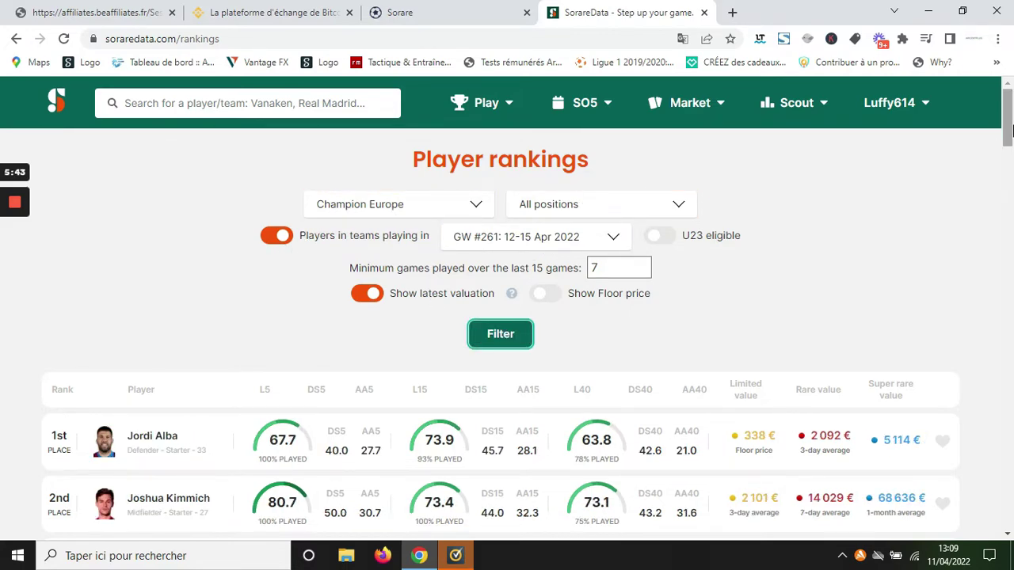
left_click_drag(1006, 133, 959, 137)
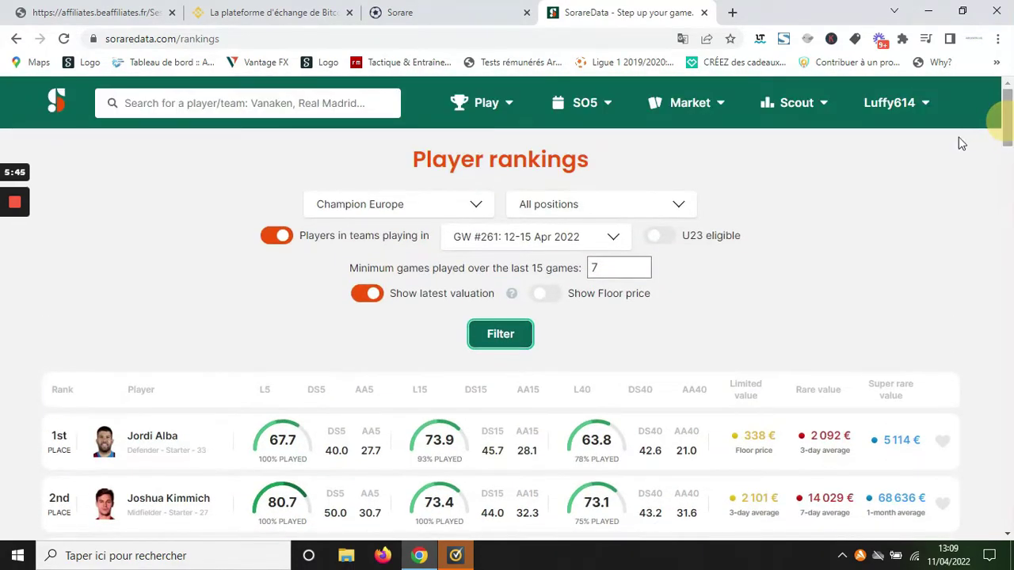
- Filter the rankings to U23 eligible players in the Forward position and look over the ranked forwards
left_click(652, 240)
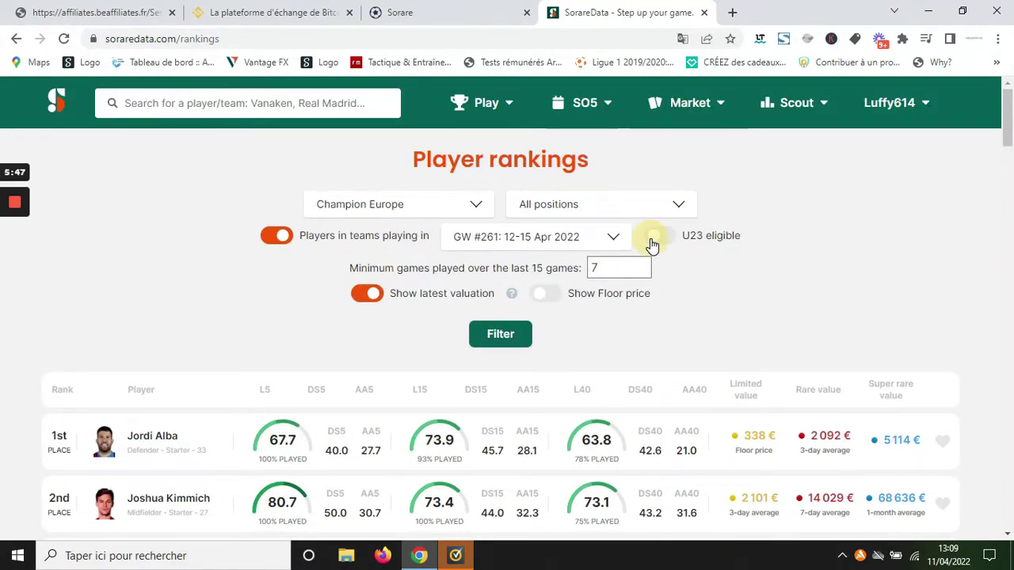
left_click(469, 211)
left_click(629, 201)
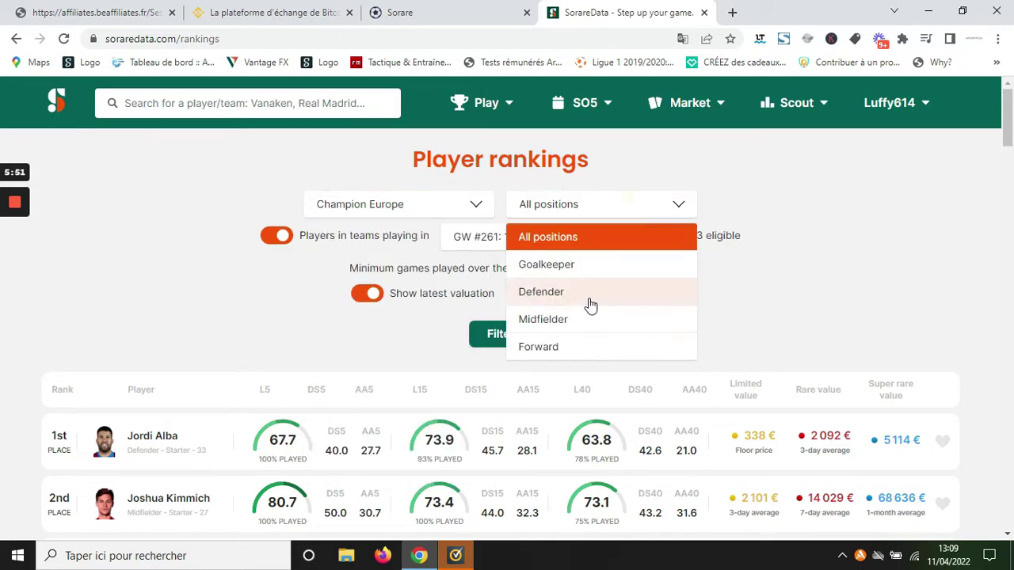
left_click(572, 347)
left_click(515, 342)
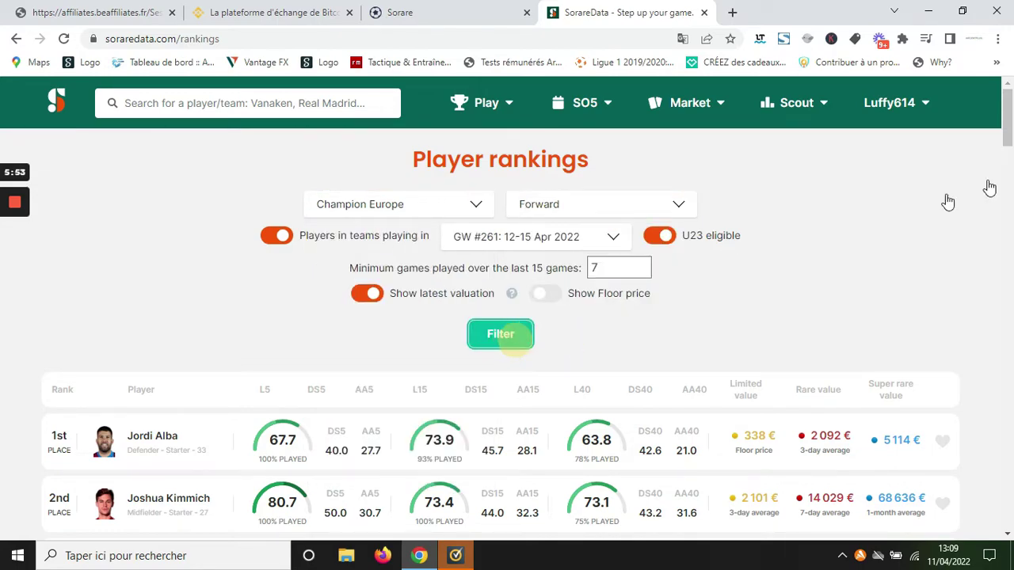
scroll(1010, 189, "down", 2)
mouse_move(1010, 189)
left_mouse_down()
mouse_move(1010, 226)
mouse_move(1003, 153)
mouse_move(1007, 187)
left_mouse_up()
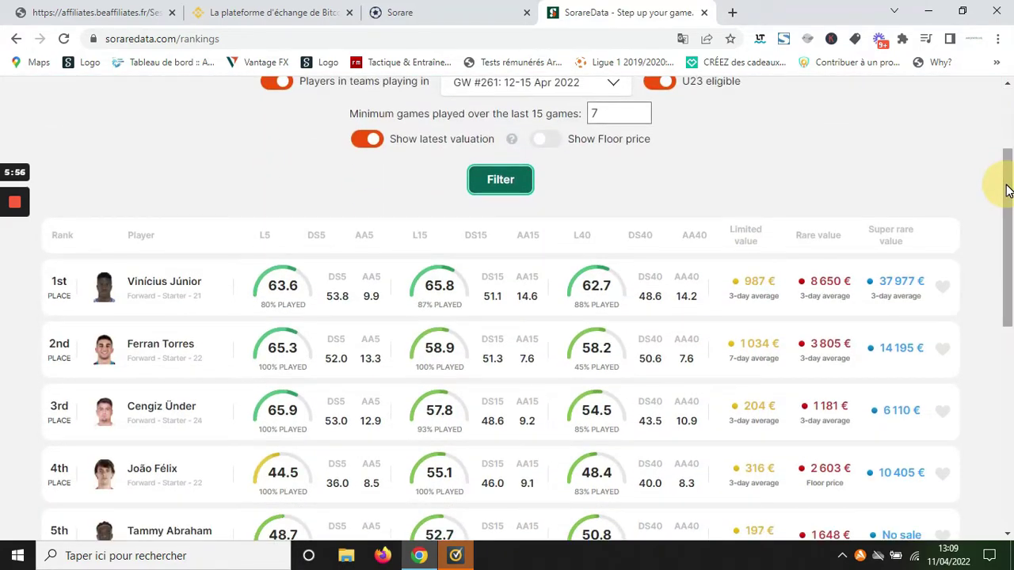
- Sort the ranked forwards by AA5 and re-sort them by DS5
left_click(366, 236)
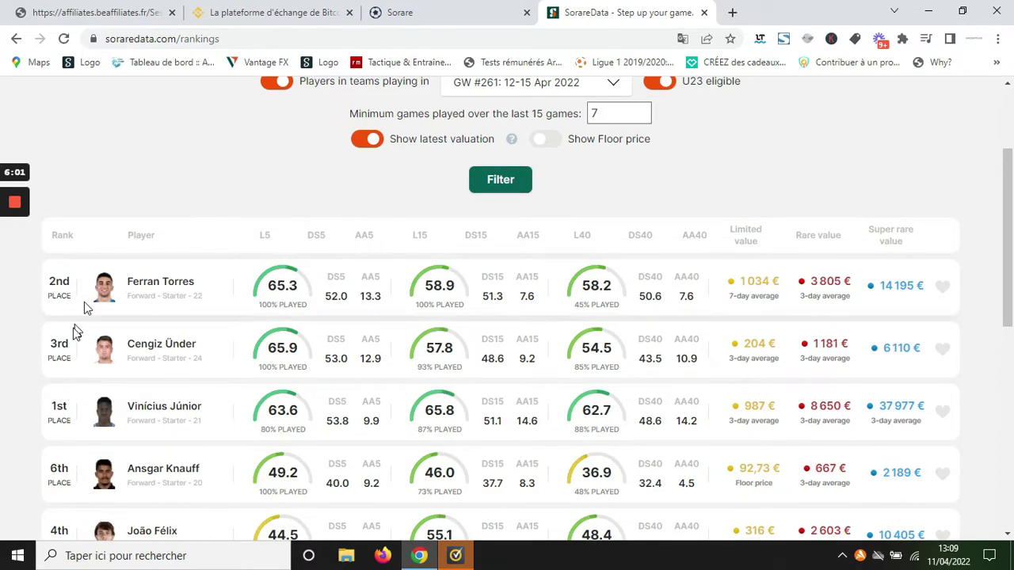
left_click(316, 238)
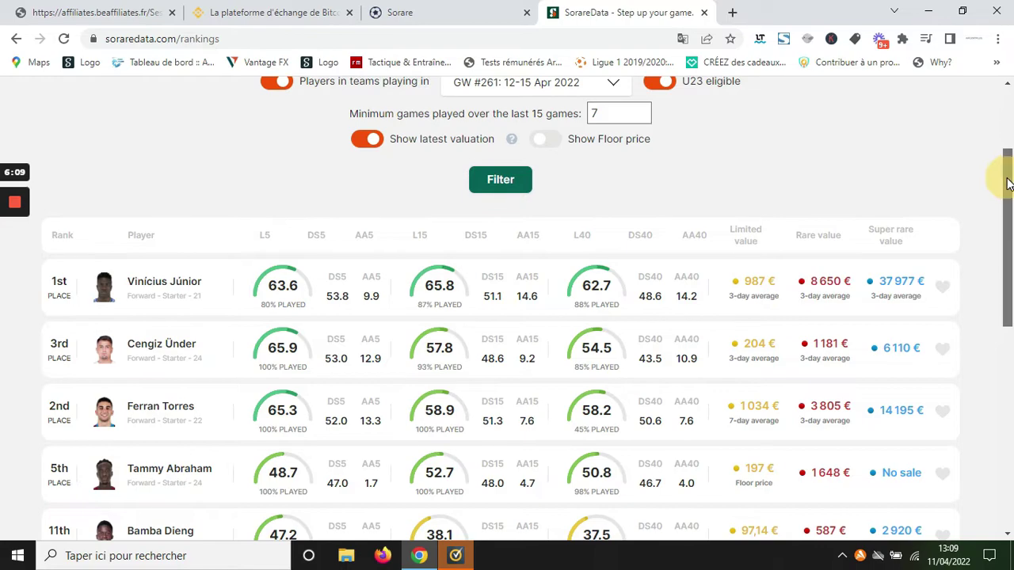
left_click_drag(1008, 191, 996, 68)
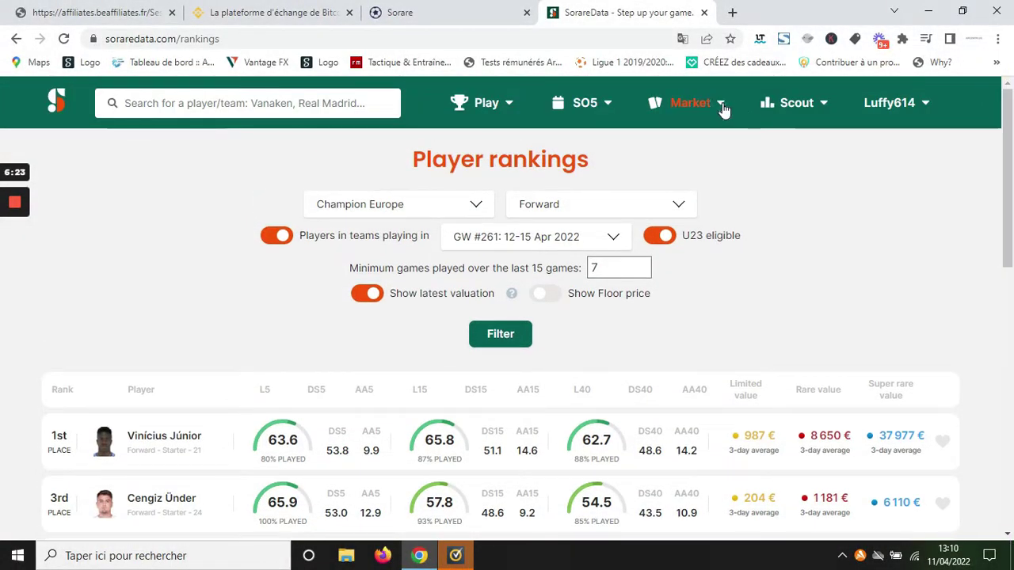
- Open the Player finder and set its position filter to Goalkeeper only
left_click(776, 104)
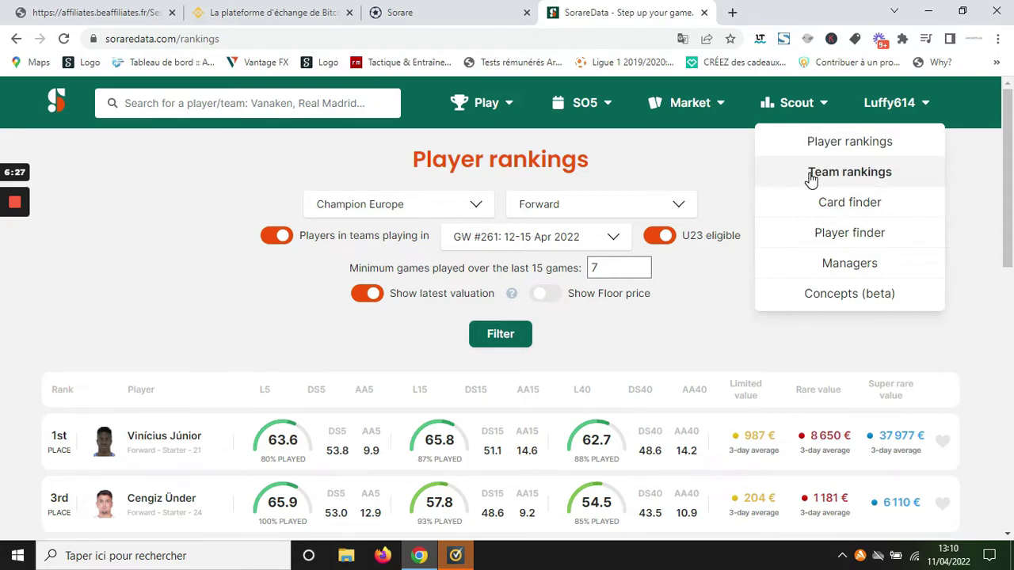
left_click(826, 232)
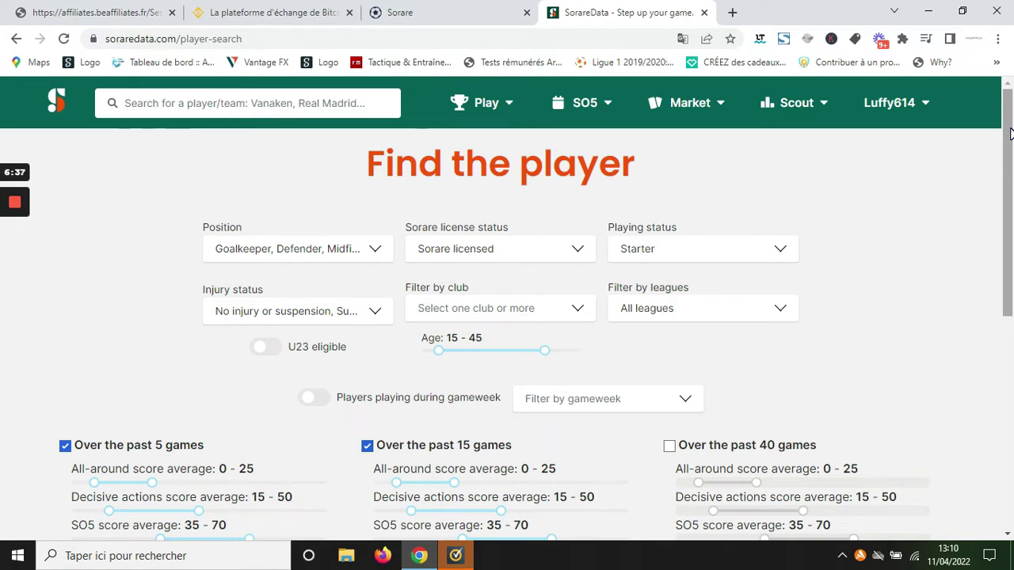
left_click(361, 258)
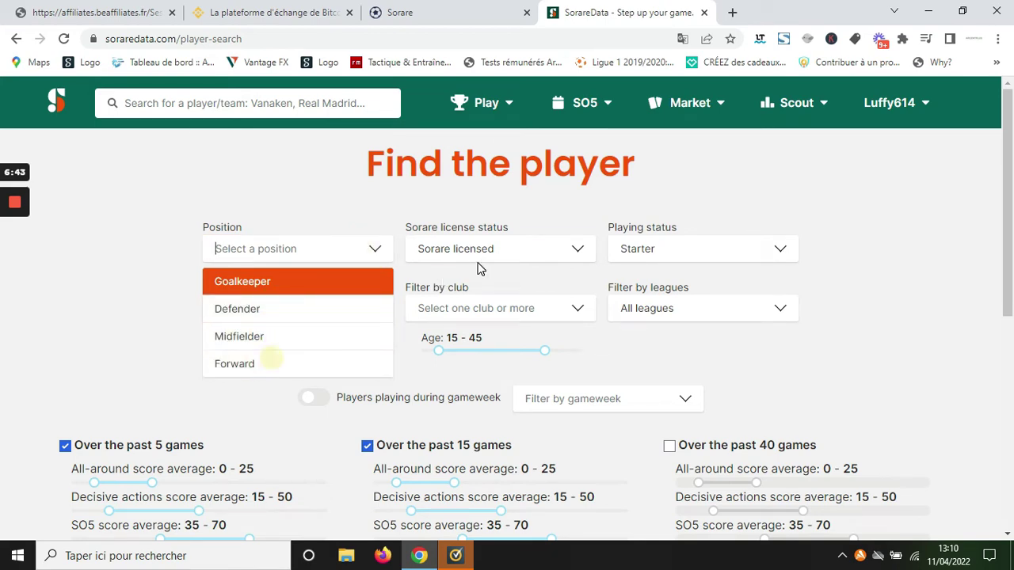
left_click(536, 254)
left_click(564, 205)
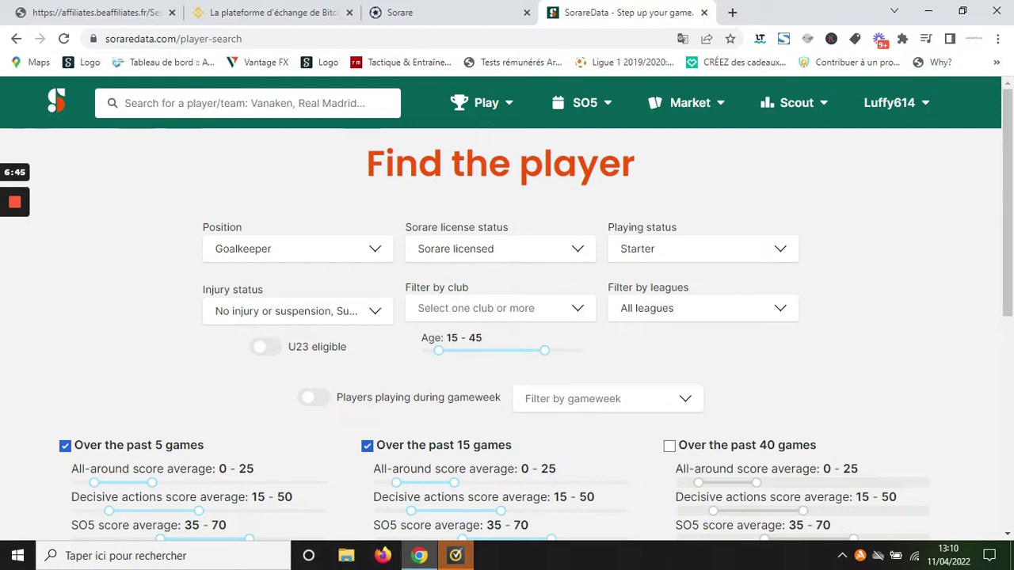
- Set the age range to 26 - 45 and turn off the criteria over the past 15 games
left_click_drag(444, 355, 478, 350)
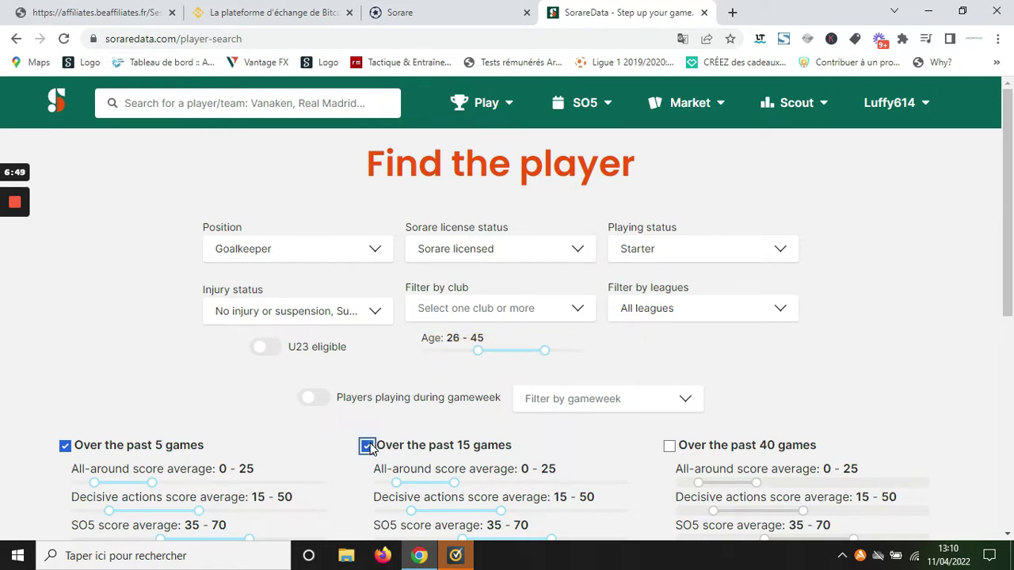
left_click(368, 447)
- Set the upper limits of best market price and average price to 0,10 and search for matching players
left_click_drag(1012, 195, 987, 341)
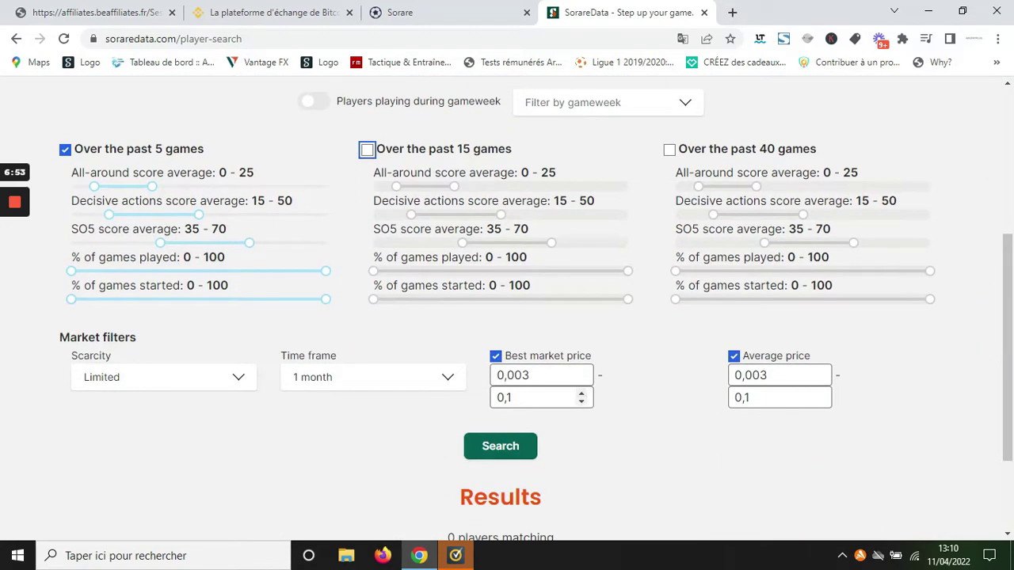
left_click(546, 396)
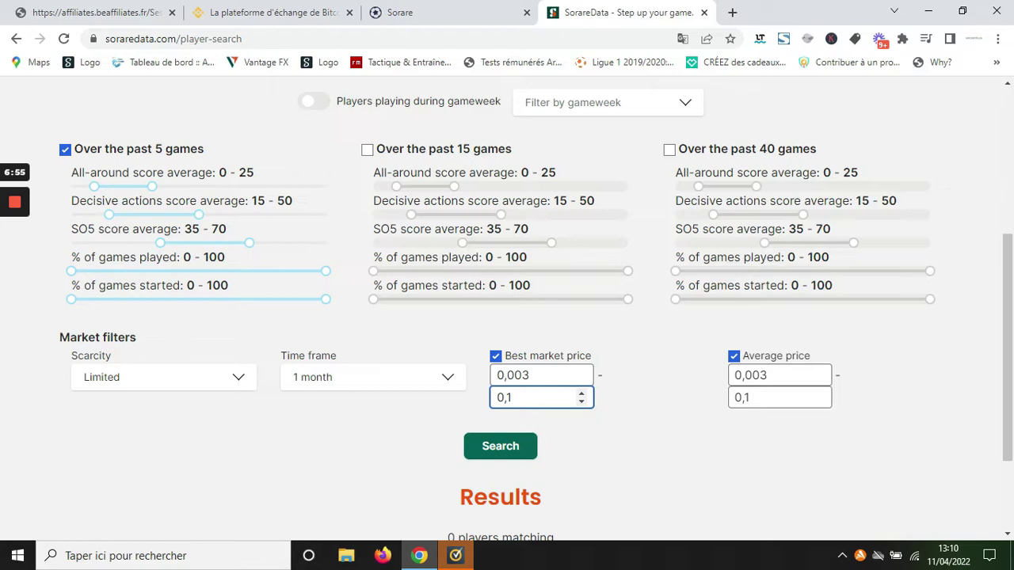
left_click(776, 398)
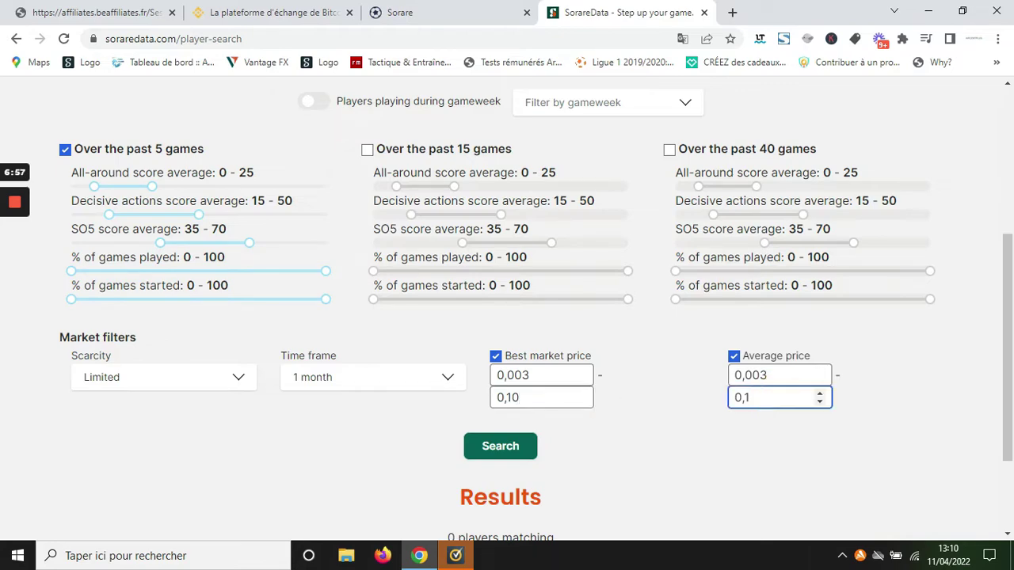
left_click(529, 448)
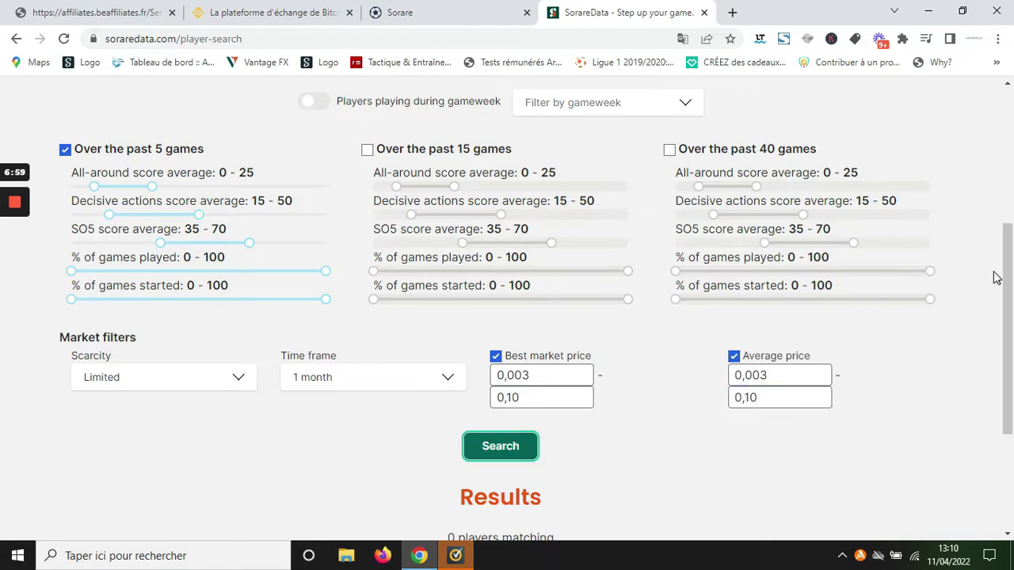
left_click_drag(1011, 256, 1011, 337)
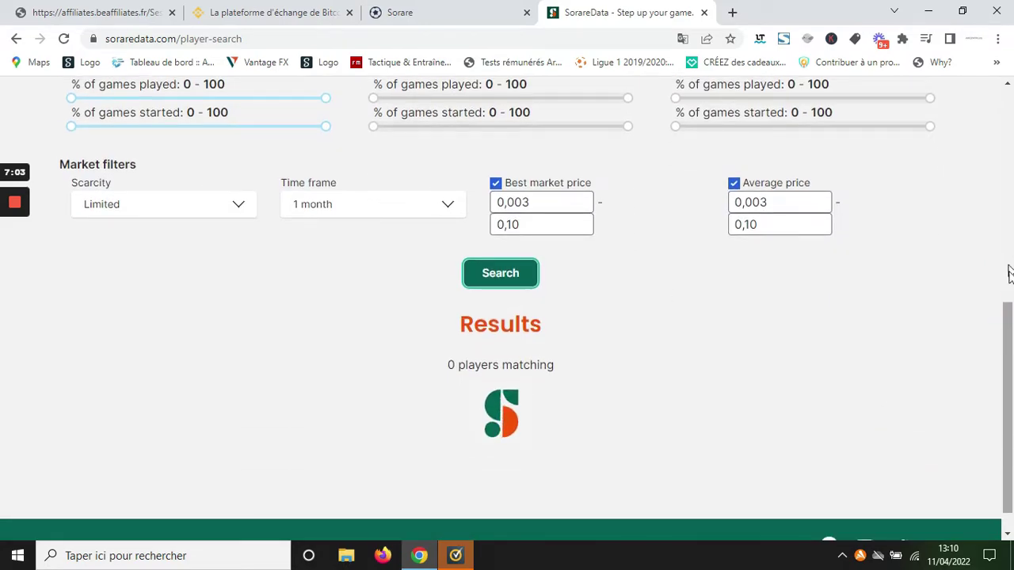
left_click_drag(1007, 337, 1010, 283)
scroll(1010, 284, "down", 2)
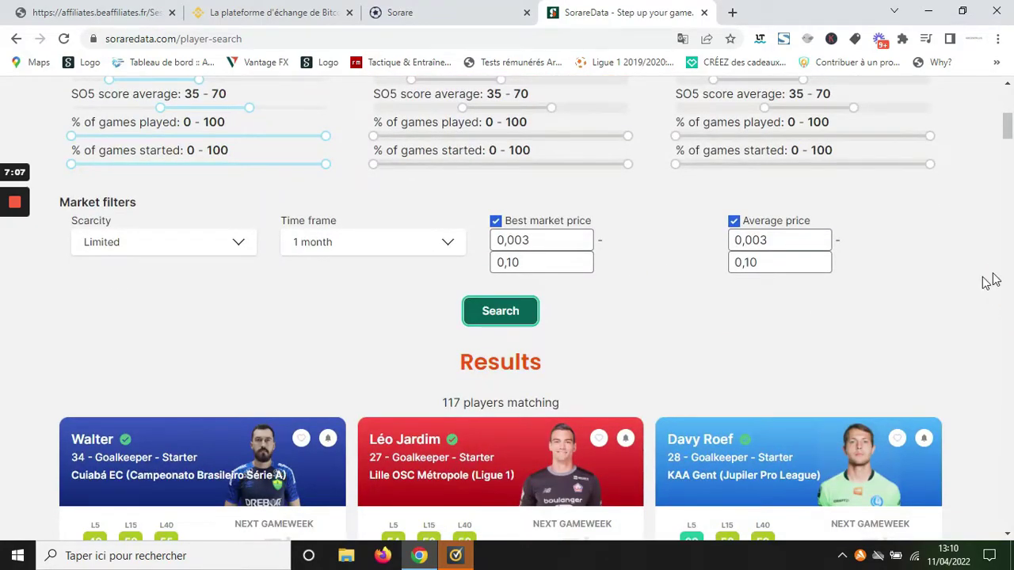
- Set the percentage of games started over the past 5 games to 26 - 100
scroll(1011, 127, "up", 2)
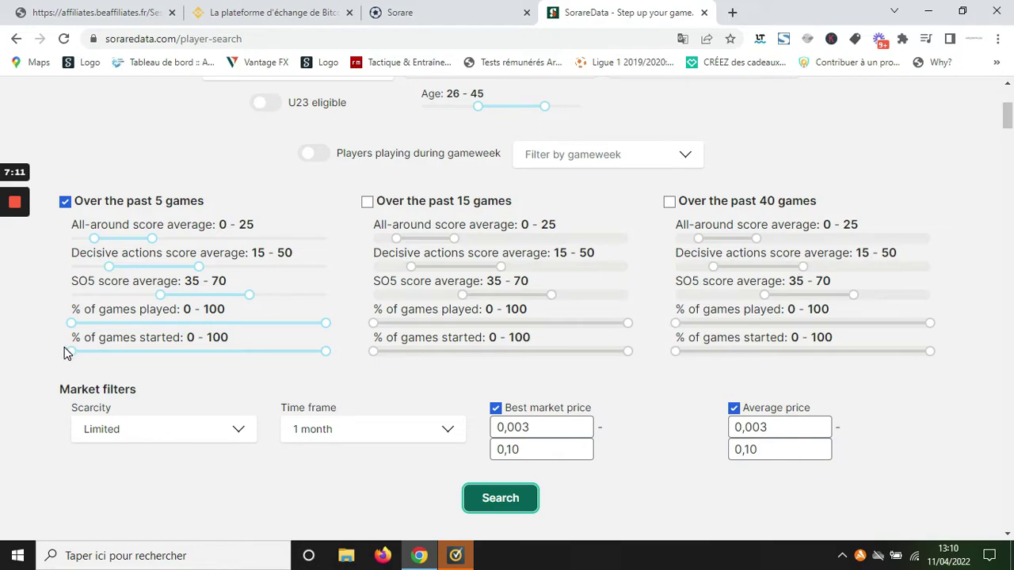
left_click_drag(71, 351, 137, 351)
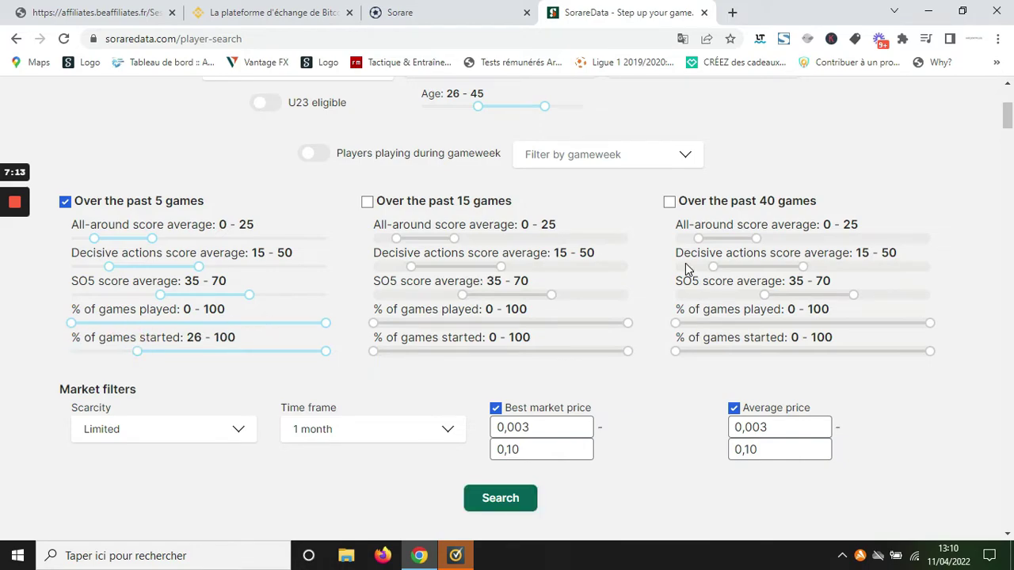
left_click_drag(1008, 118, 990, 96)
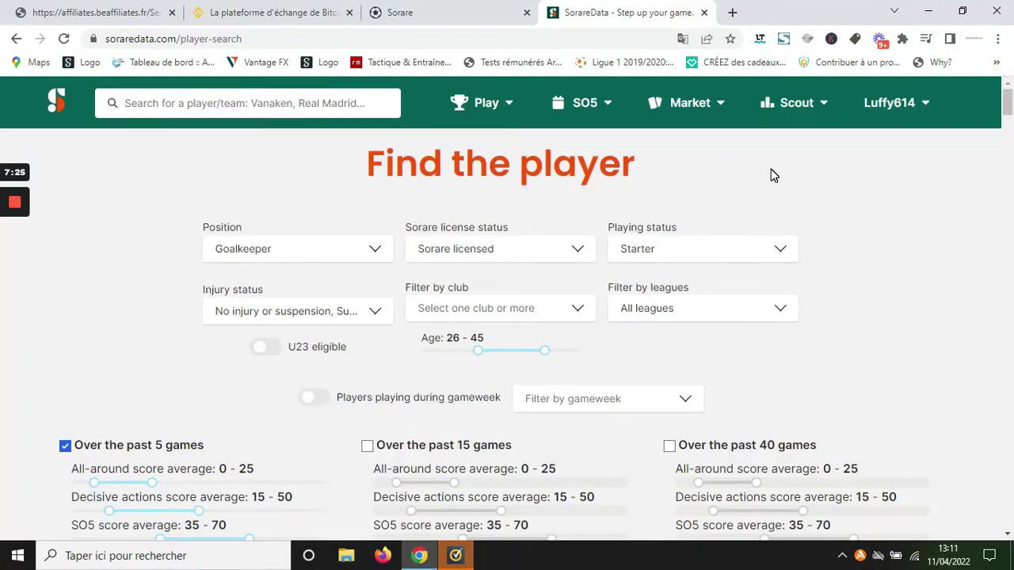
- Open the Concepts (beta) lineup builder and look over its empty lineup and metrics
left_click(797, 103)
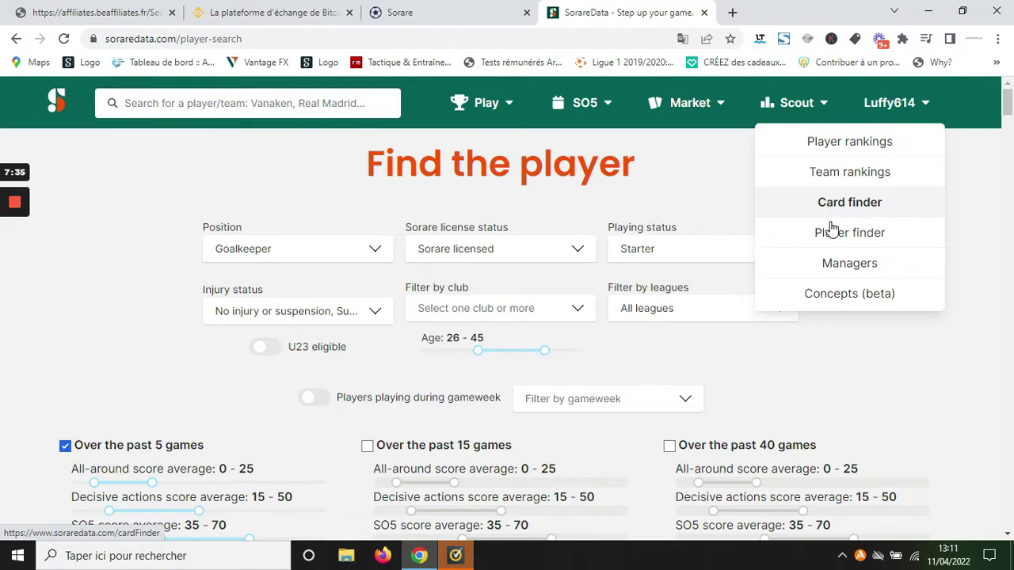
left_click(833, 297)
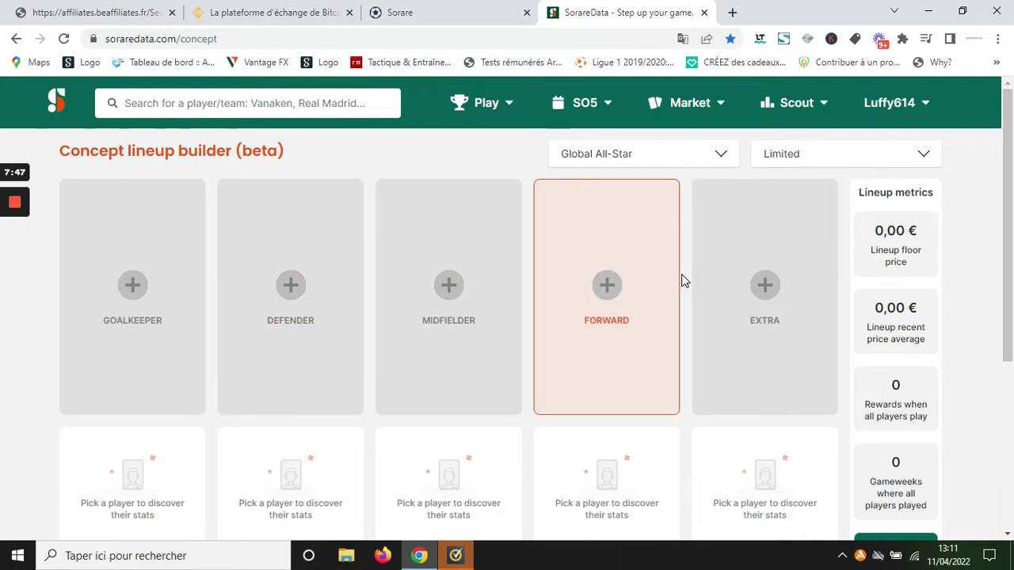
left_click_drag(1006, 219, 1000, 154)
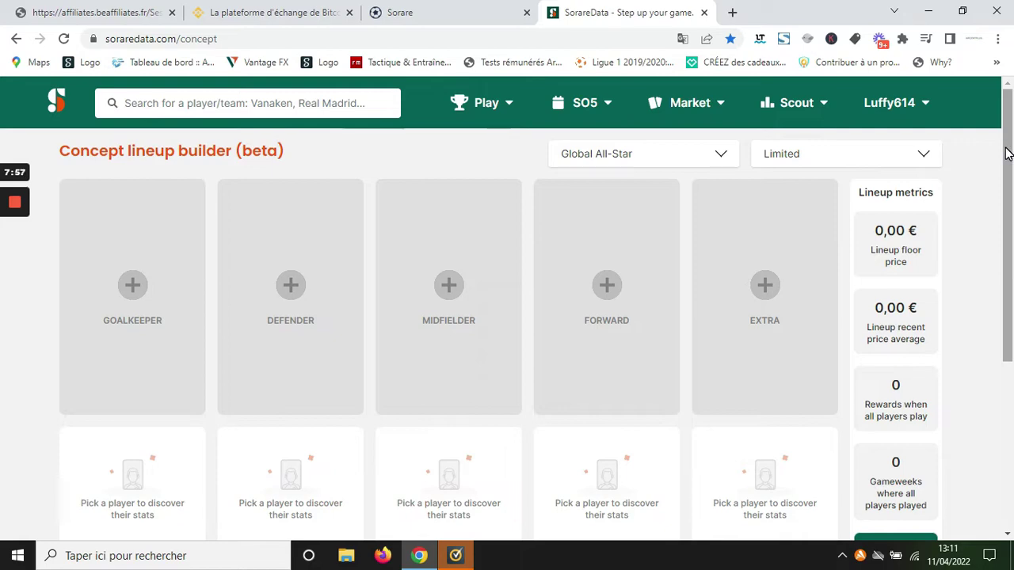
- Open the live auctions page and look through the player cards on auction and the available filters
left_click(701, 106)
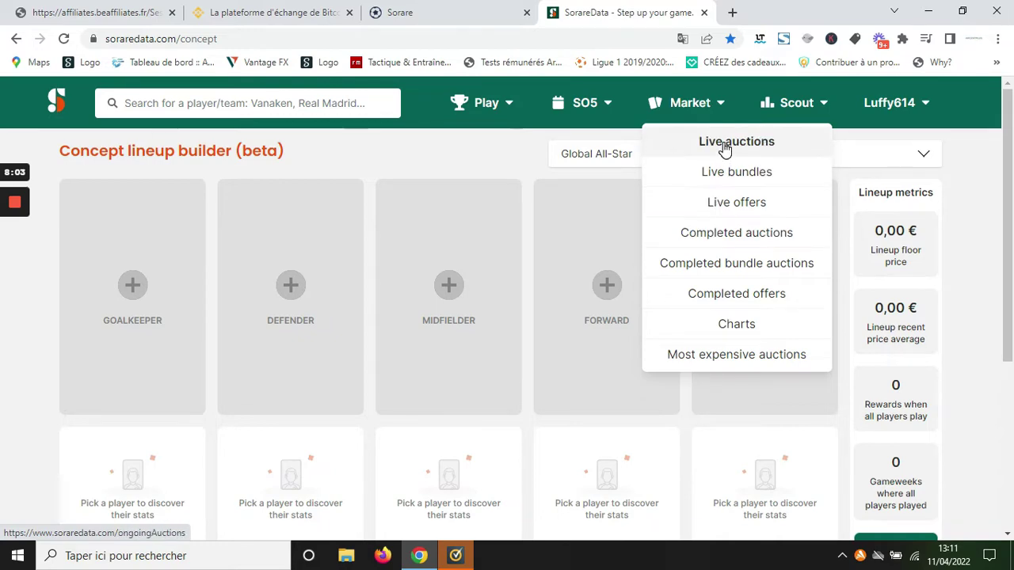
left_click(725, 149)
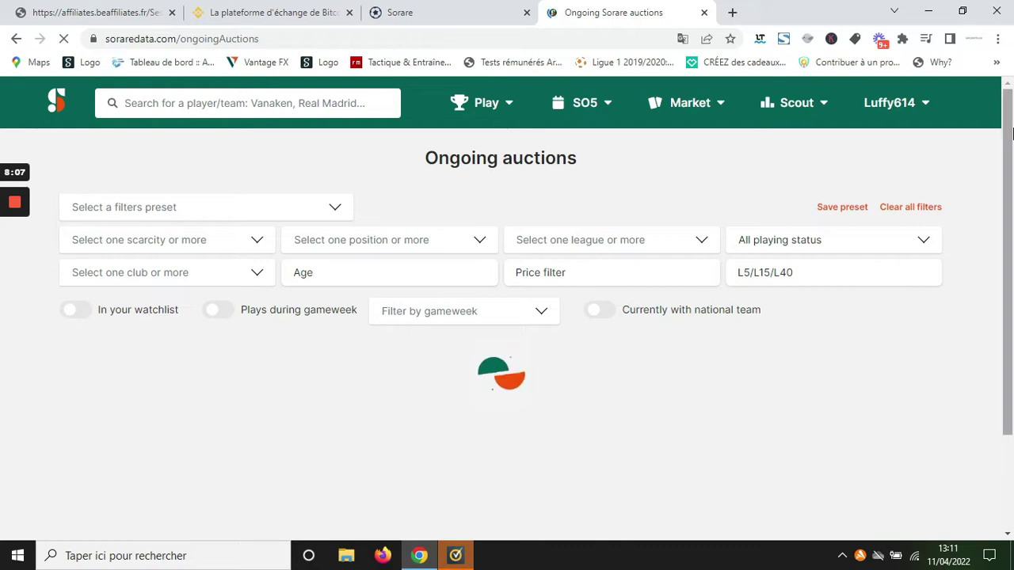
left_click_drag(1009, 131, 1008, 153)
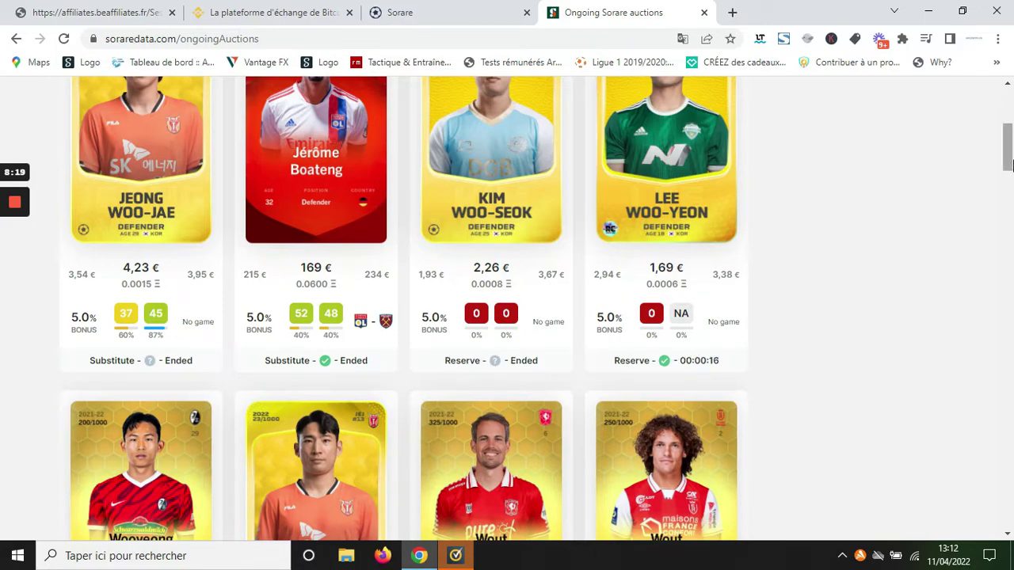
left_click_drag(1008, 158, 1008, 111)
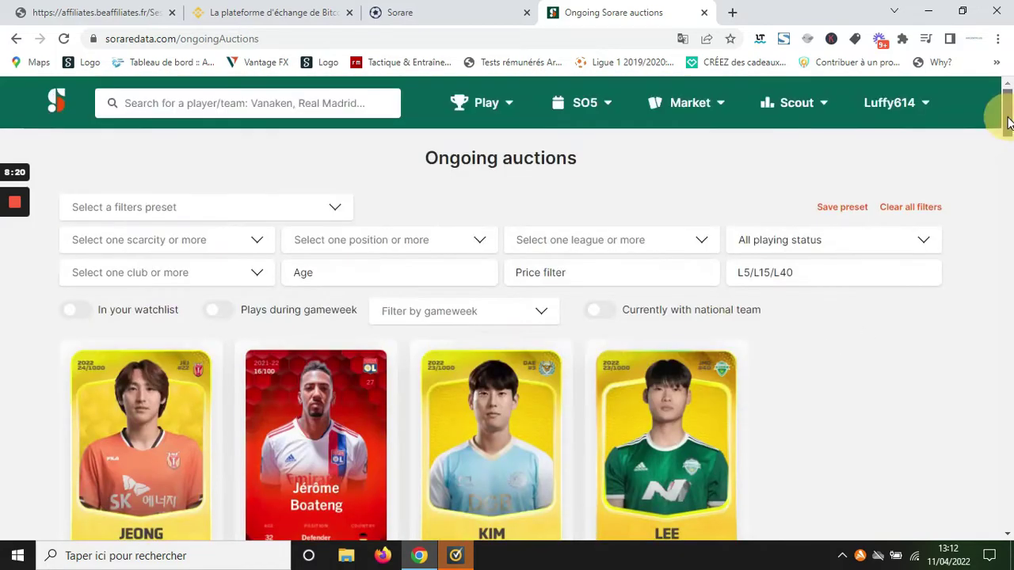
- Open the SO5 Gameweek center for GW #260: 8-12 Apr 2022 and look through the list of games
left_click(713, 113)
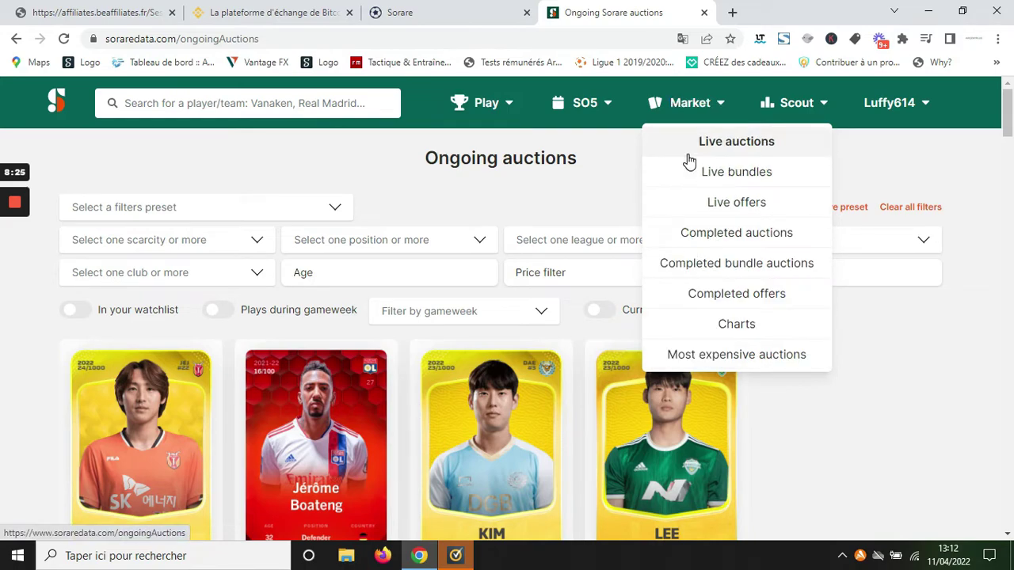
left_click(605, 105)
left_click(614, 141)
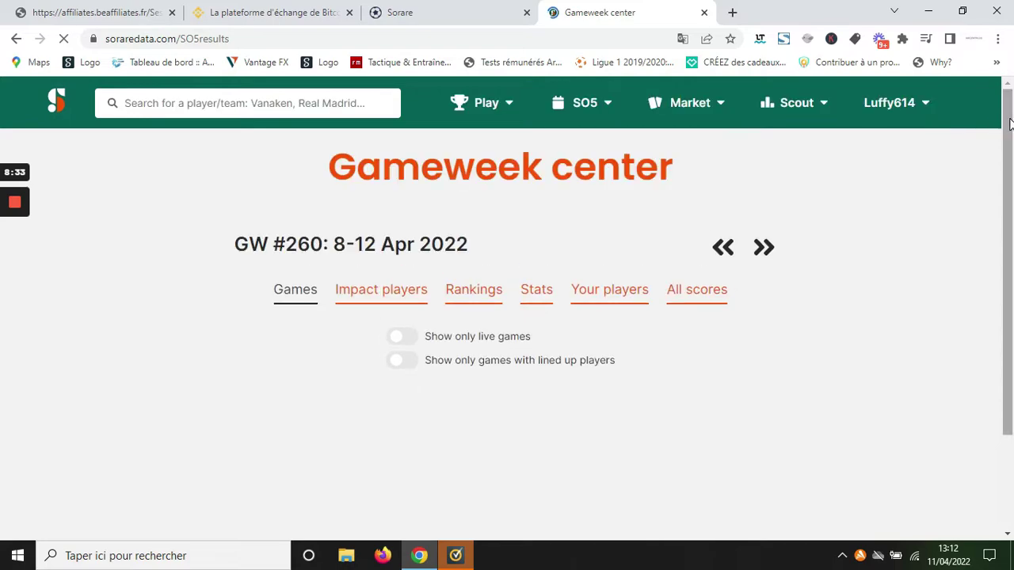
left_click_drag(1010, 123, 1011, 162)
left_click_drag(1008, 106, 1007, 147)
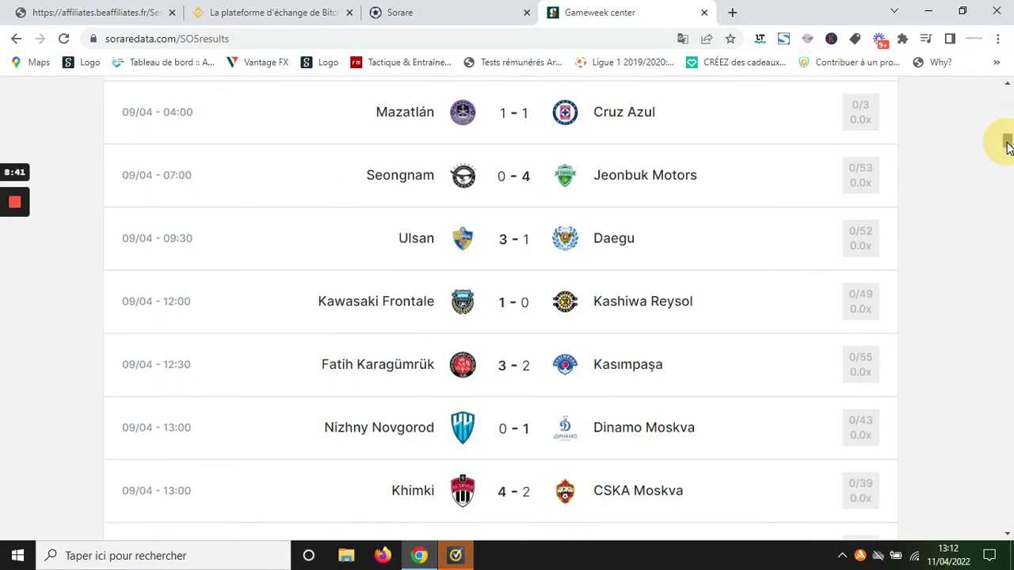
- Open the Ulsan 3 - 1 Daegu game and examine both teams' lineups with each player's score
left_click(512, 246)
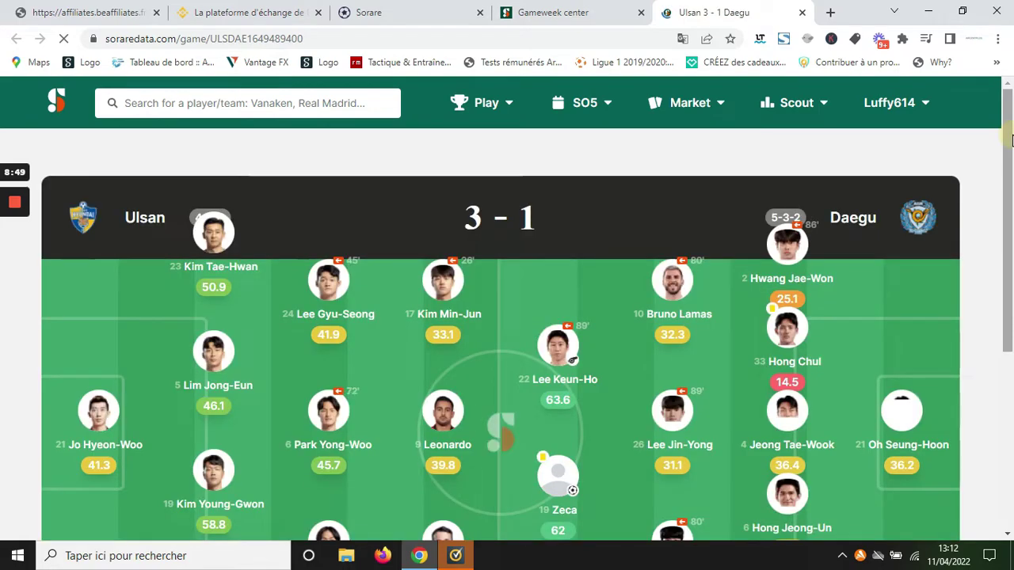
left_click_drag(1012, 140, 1007, 231)
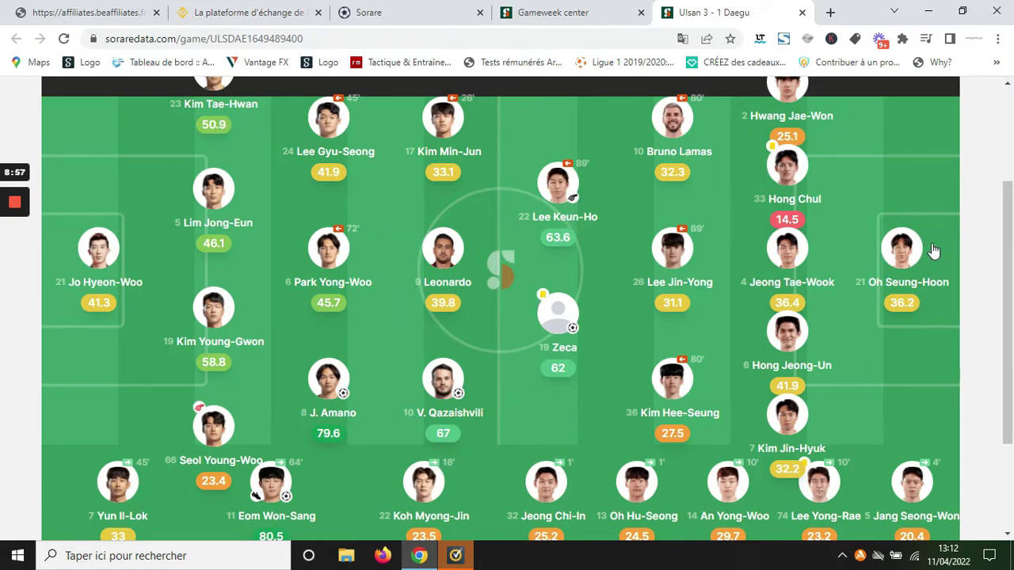
scroll(1012, 261, "up", 2)
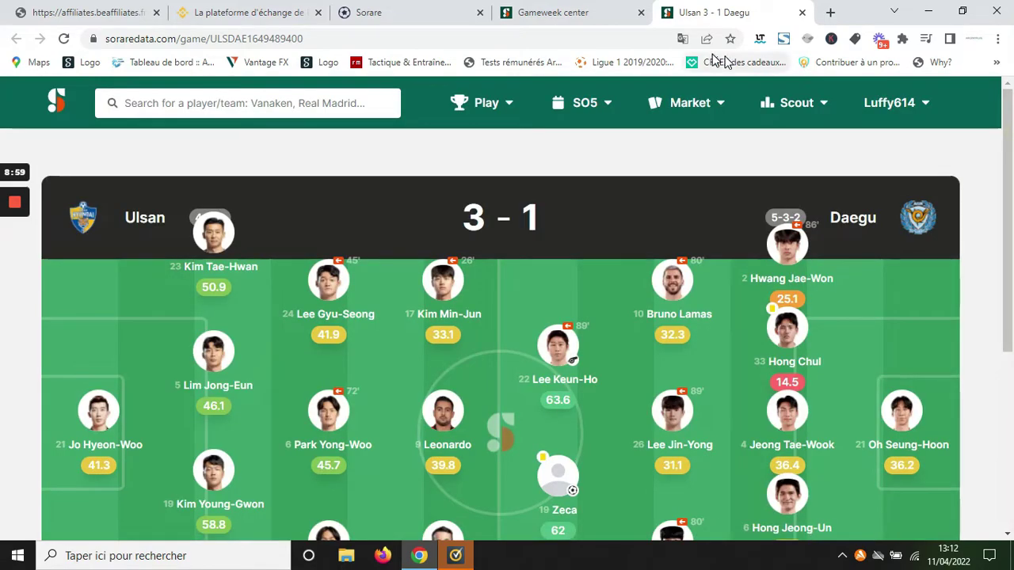
- Return to the Gameweek center and look through more of the games listed for GW #260
left_click(555, 12)
left_click_drag(1008, 143, 1008, 184)
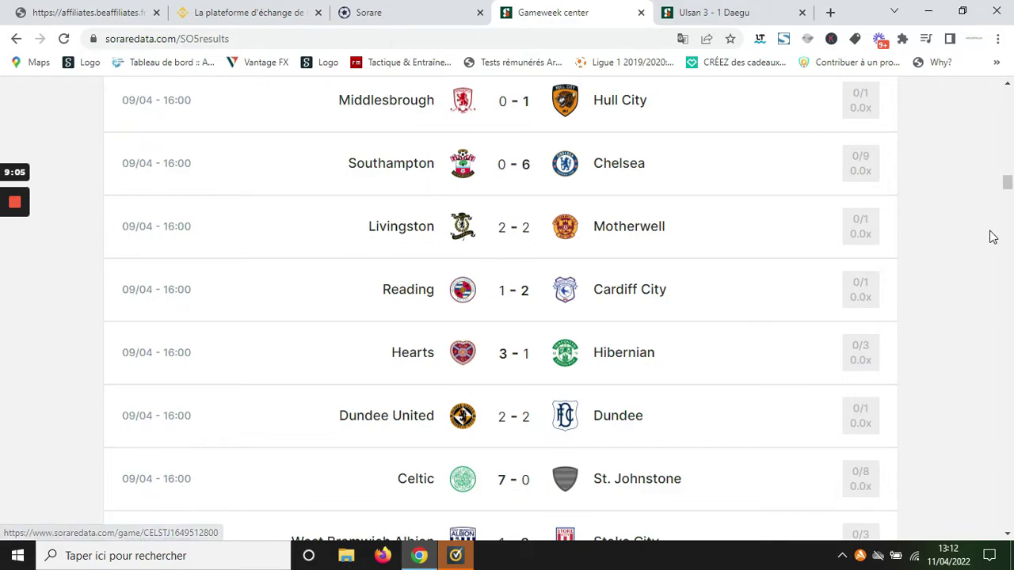
left_click_drag(1007, 184, 1005, 103)
mouse_move(857, 208)
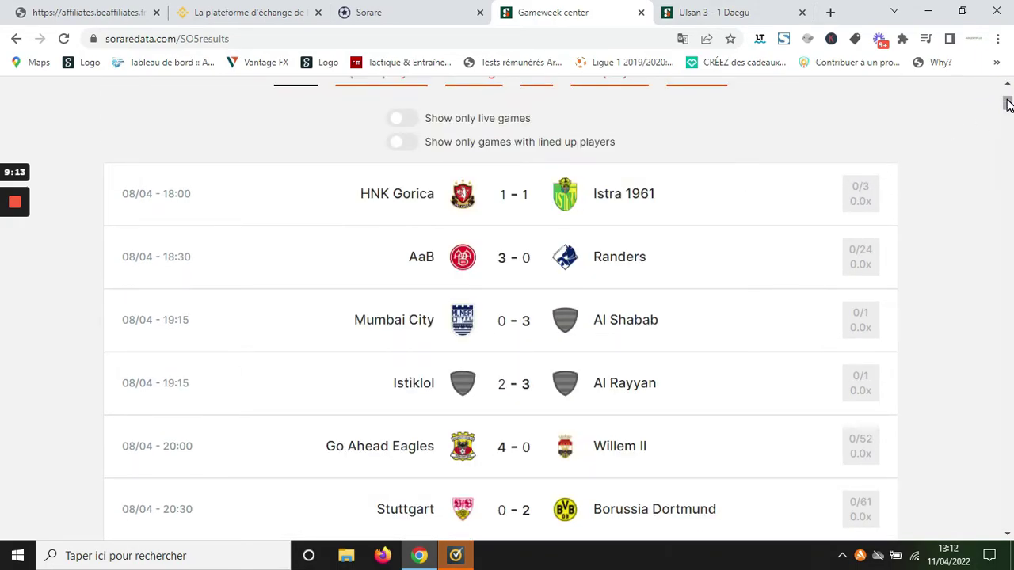
left_click_drag(1007, 111, 1003, 75)
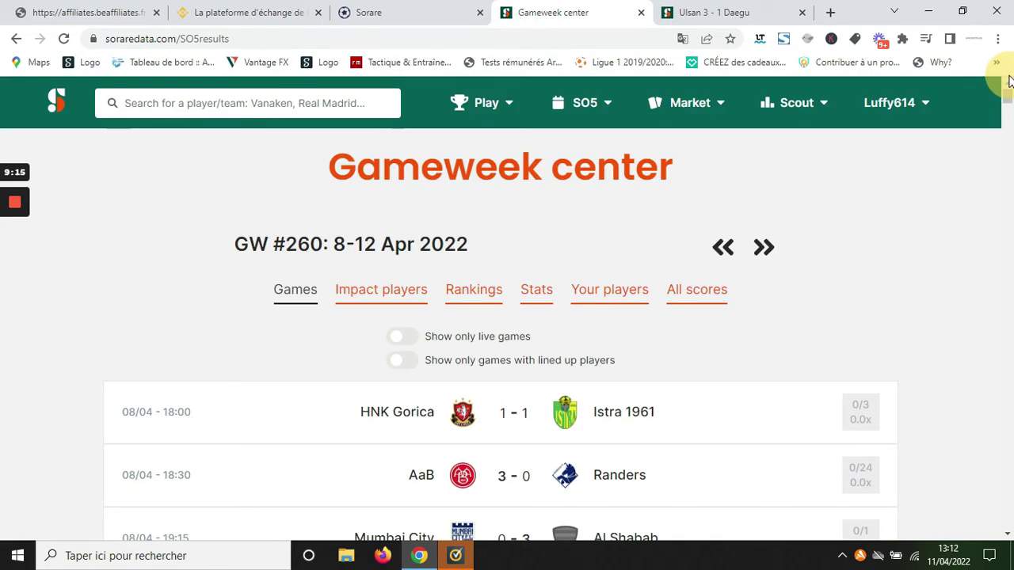
left_click(595, 102)
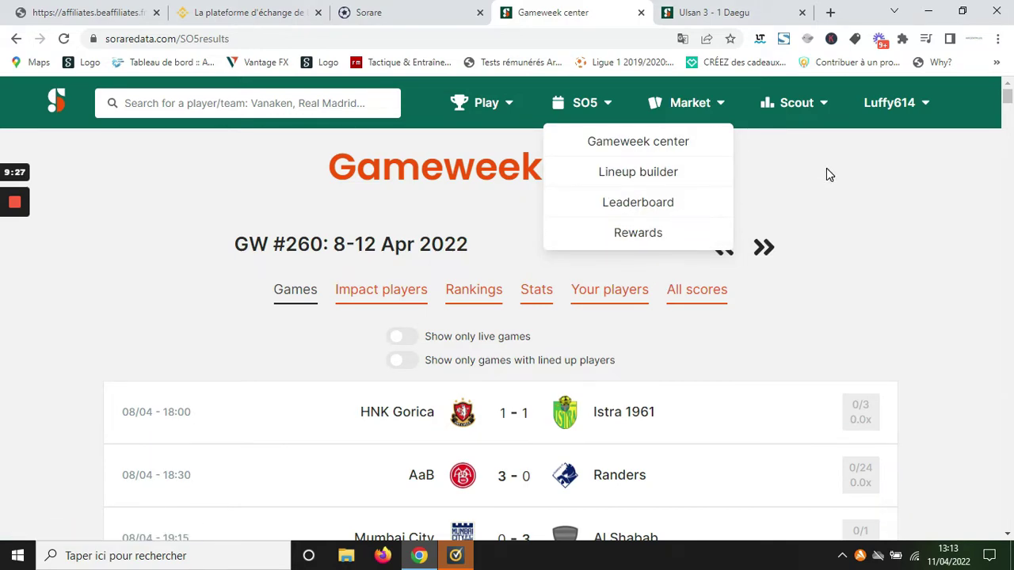
- Open the Gaming arena and look over the leagues, cups, private leagues and ongoing games
left_click(508, 115)
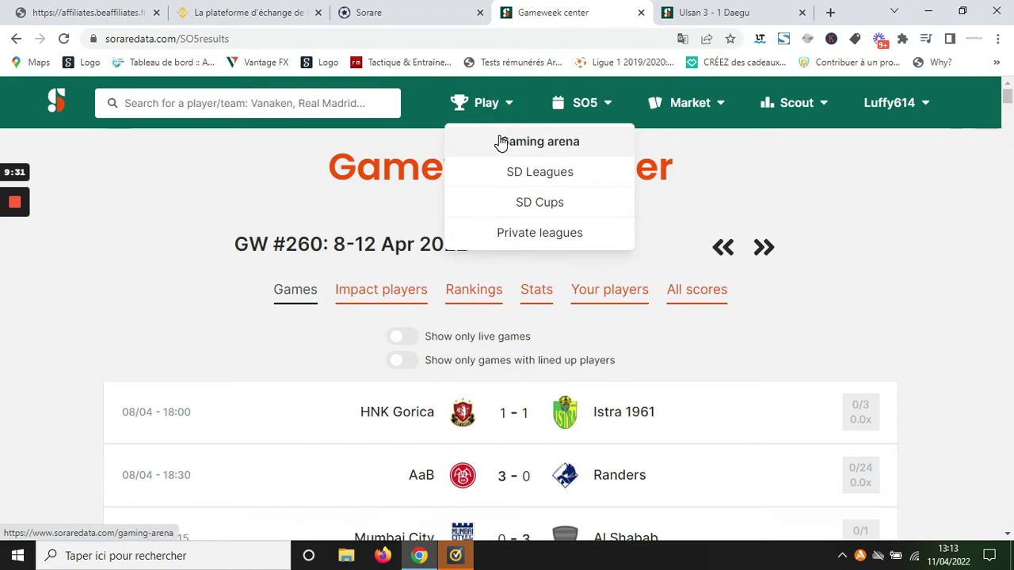
left_click(499, 137)
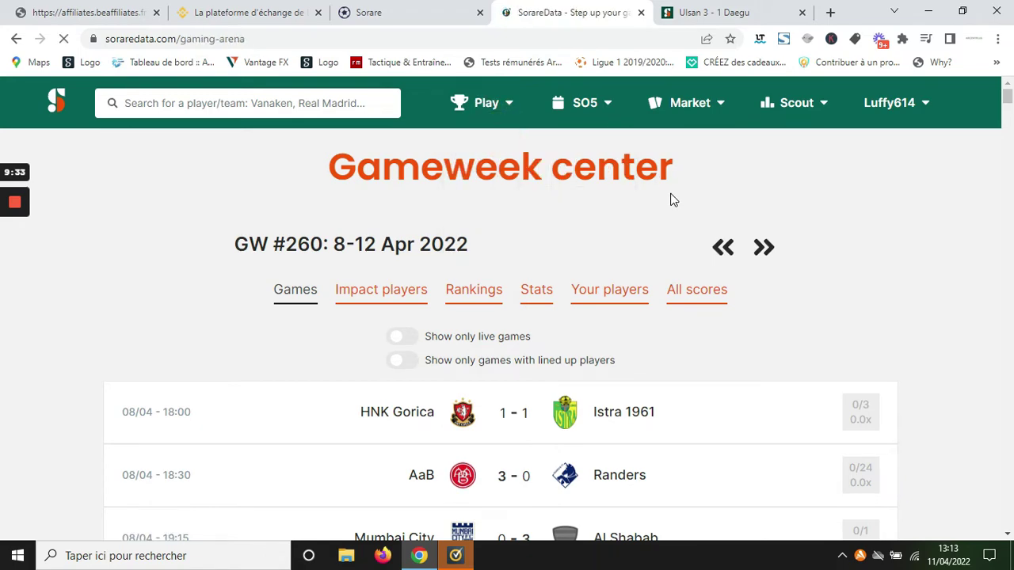
left_click_drag(1007, 154, 1007, 272)
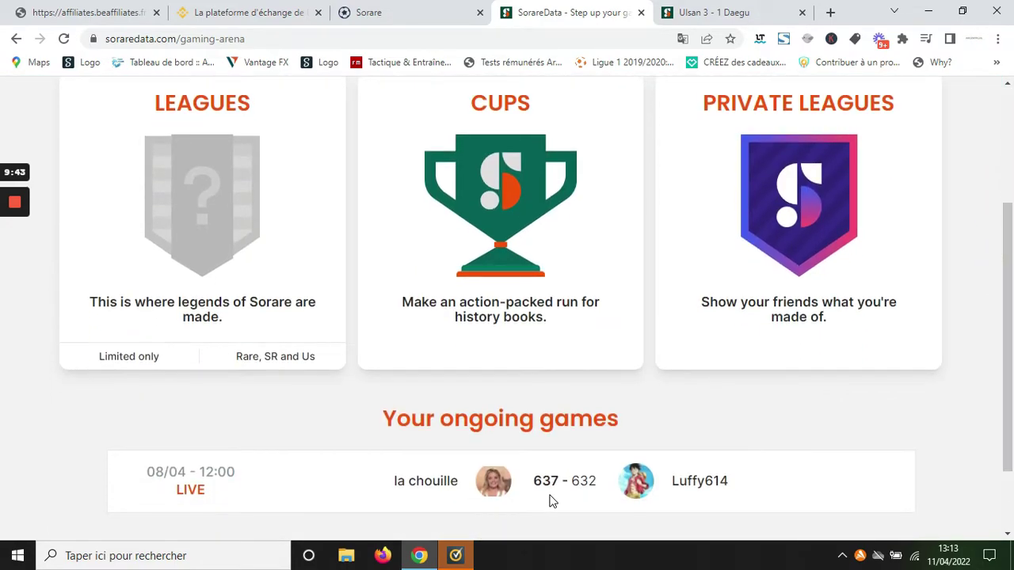
left_click_drag(1010, 222, 1011, 115)
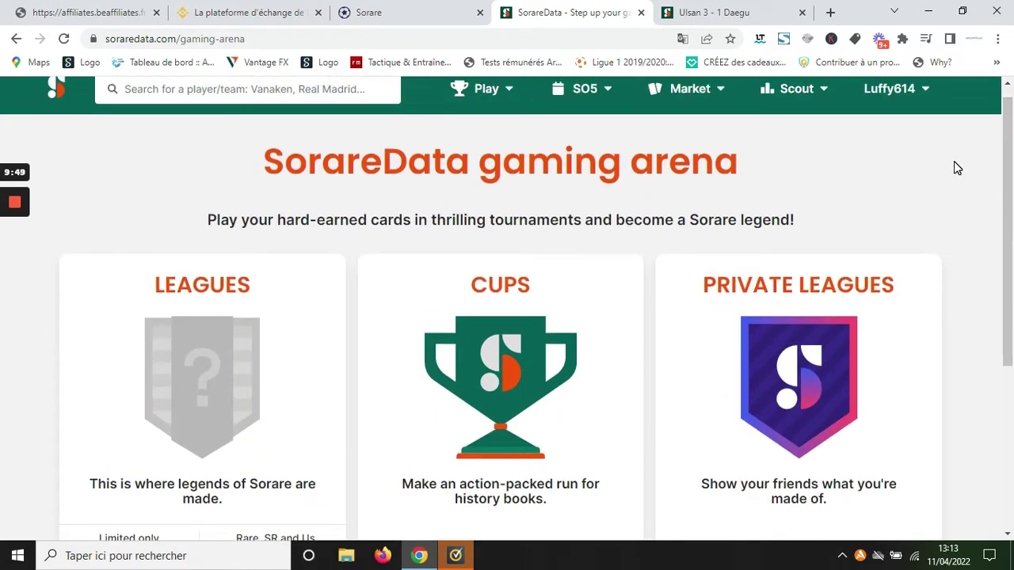
left_click_drag(1004, 170, 1000, 133)
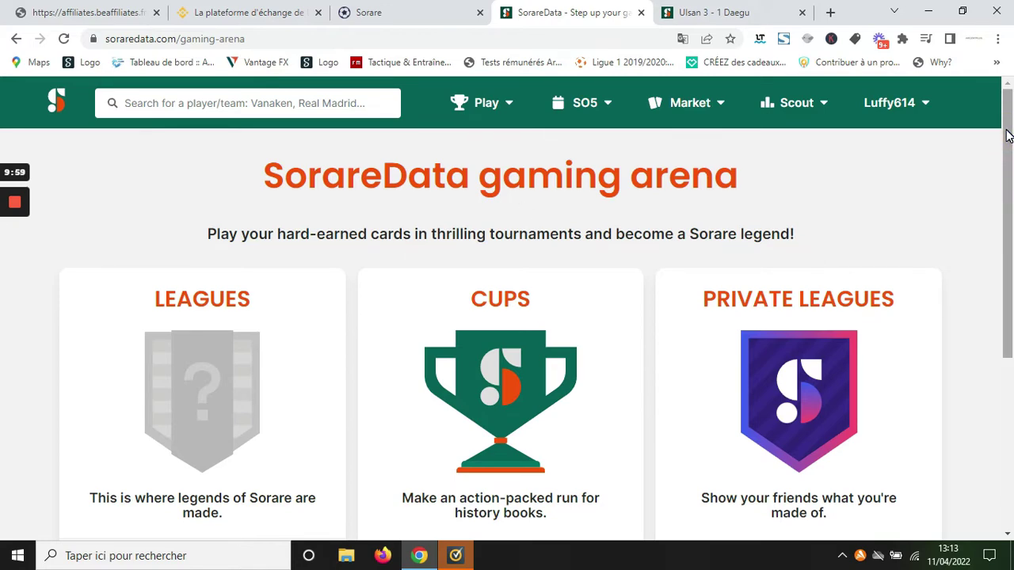
left_click(491, 113)
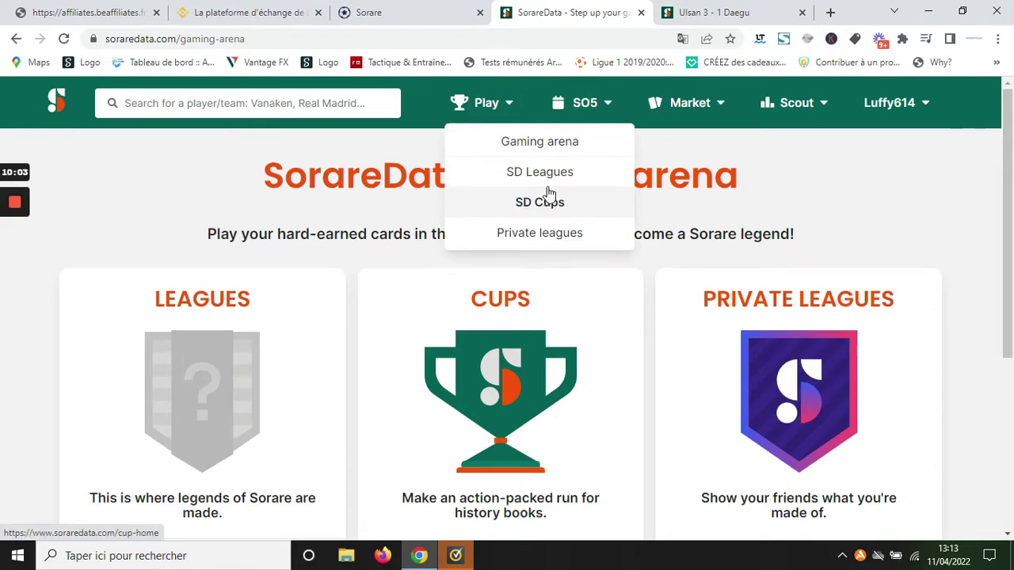
left_click(875, 190)
- Search for the player mbappe and open the Kylian Mbappé player page
left_click(343, 105)
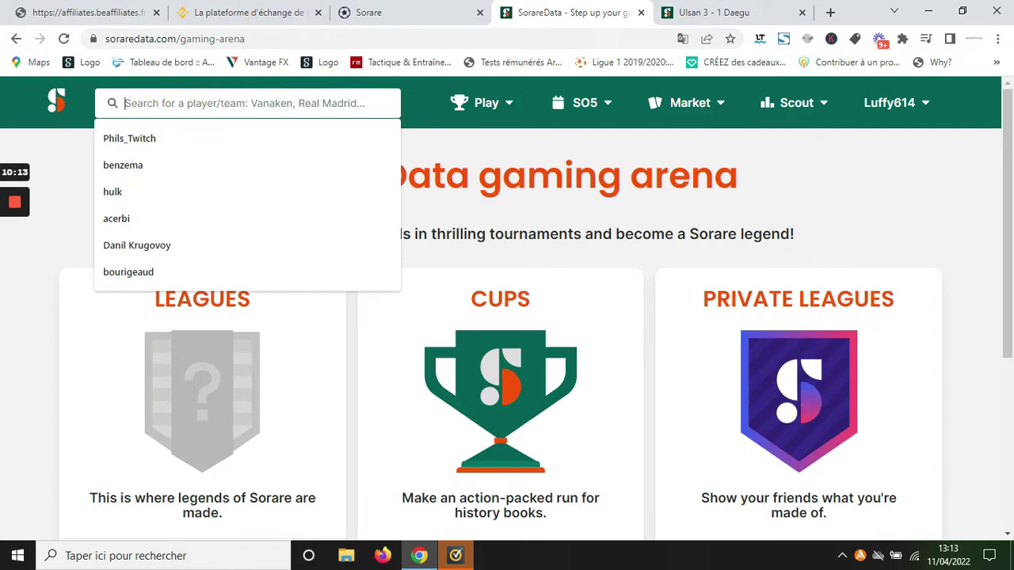
type("ro")
key("BackSpace")
key("BackSpace")
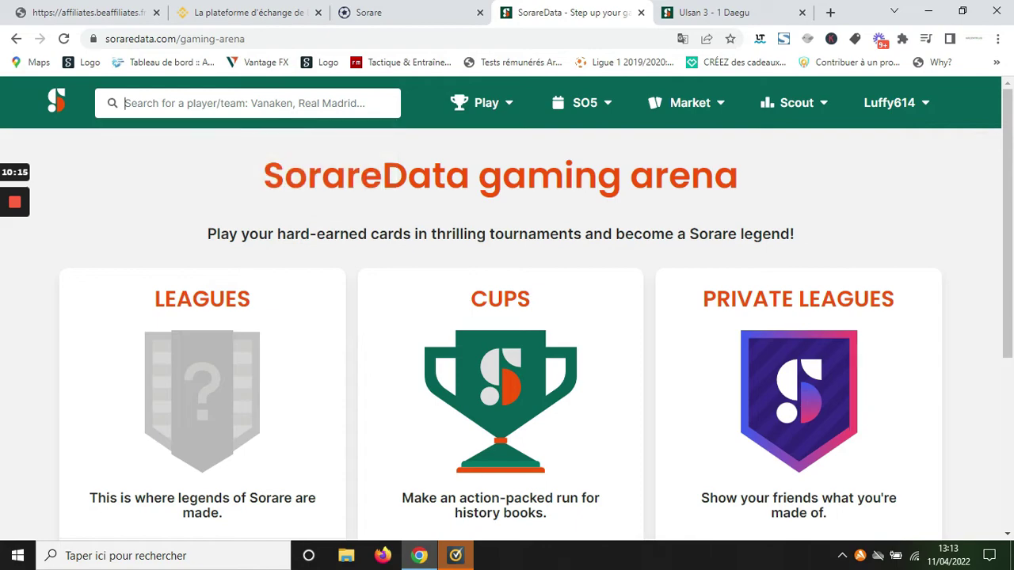
type("mbappe")
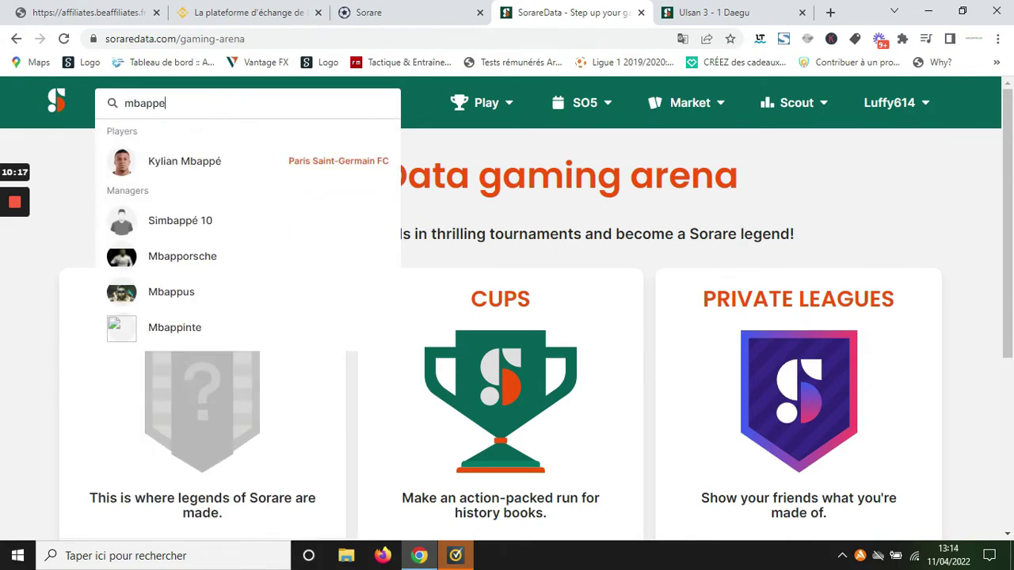
left_click(190, 163)
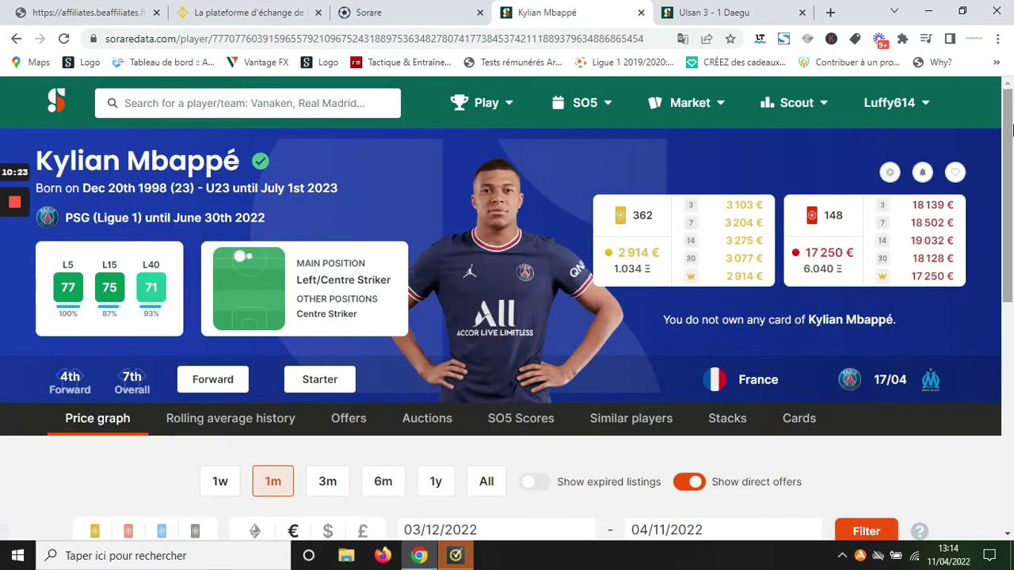
- Review Mbappé's profile and card prices, and open his SO5 scores to examine the past games statistics
mouse_move(1012, 129)
left_mouse_down()
mouse_move(1012, 165)
mouse_move(1011, 119)
left_mouse_up()
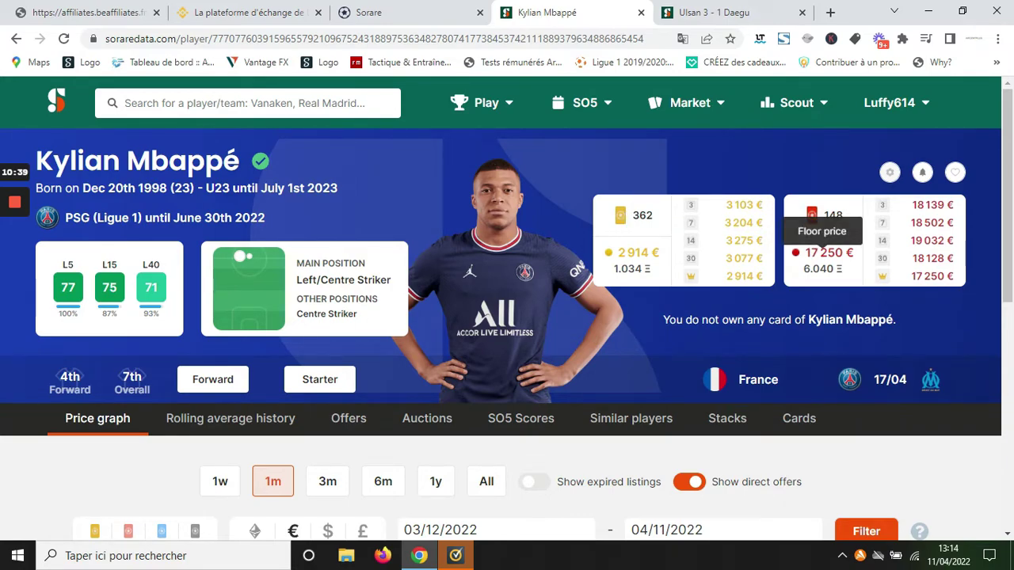
left_click_drag(1011, 119, 1004, 194)
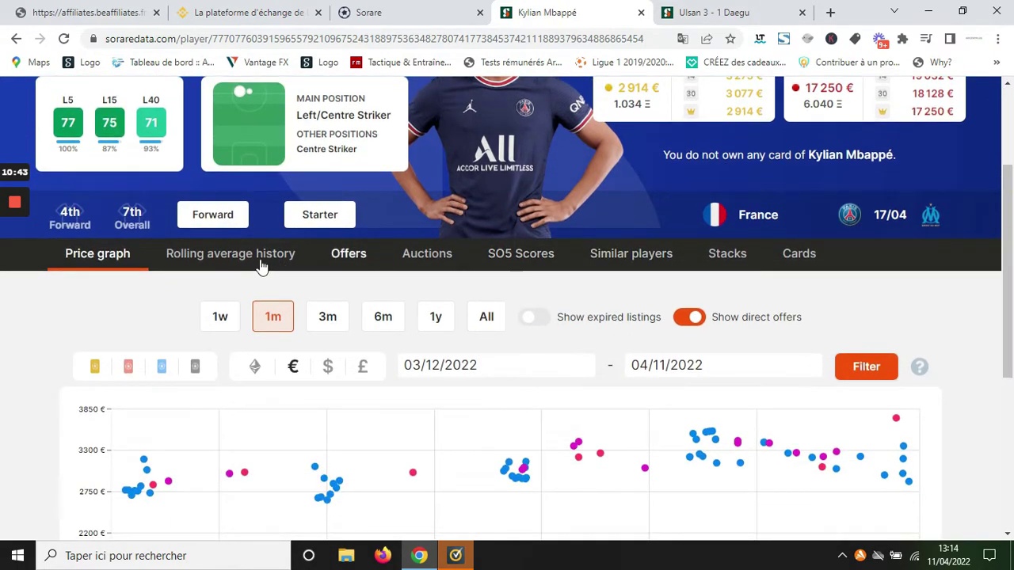
left_click(511, 264)
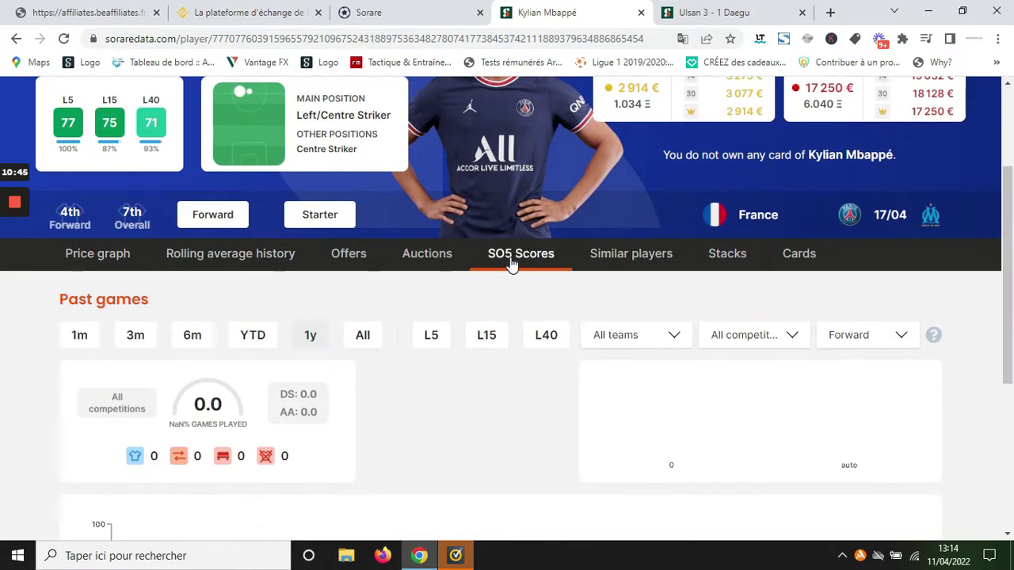
left_click_drag(1010, 119, 1010, 149)
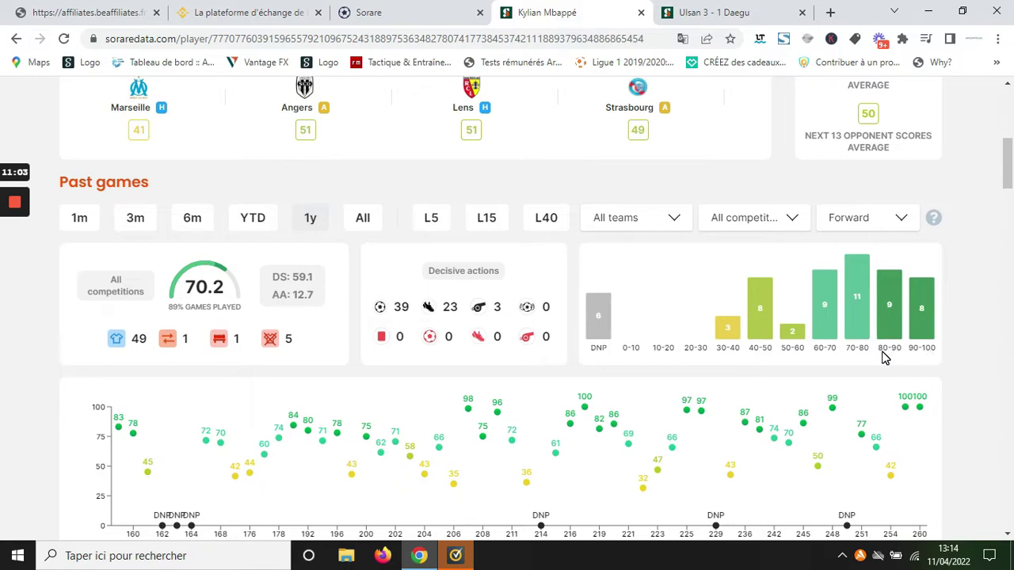
mouse_move(1008, 163)
left_mouse_down()
mouse_move(1010, 265)
mouse_move(994, 147)
mouse_move(996, 164)
left_mouse_up()
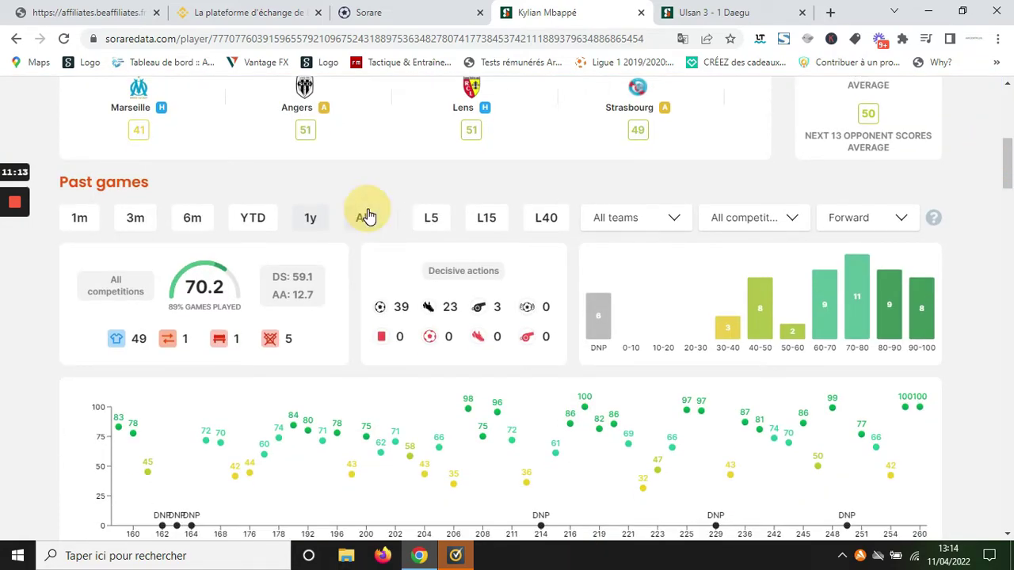
- Compare Mbappé's past games statistics over all time, 6 months and 3 months
left_click(365, 217)
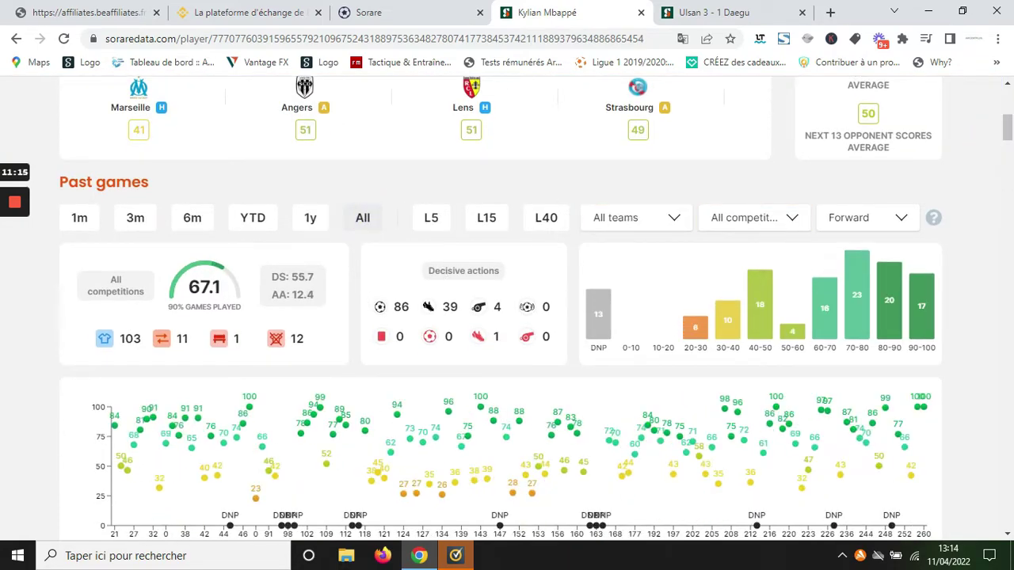
left_click(196, 224)
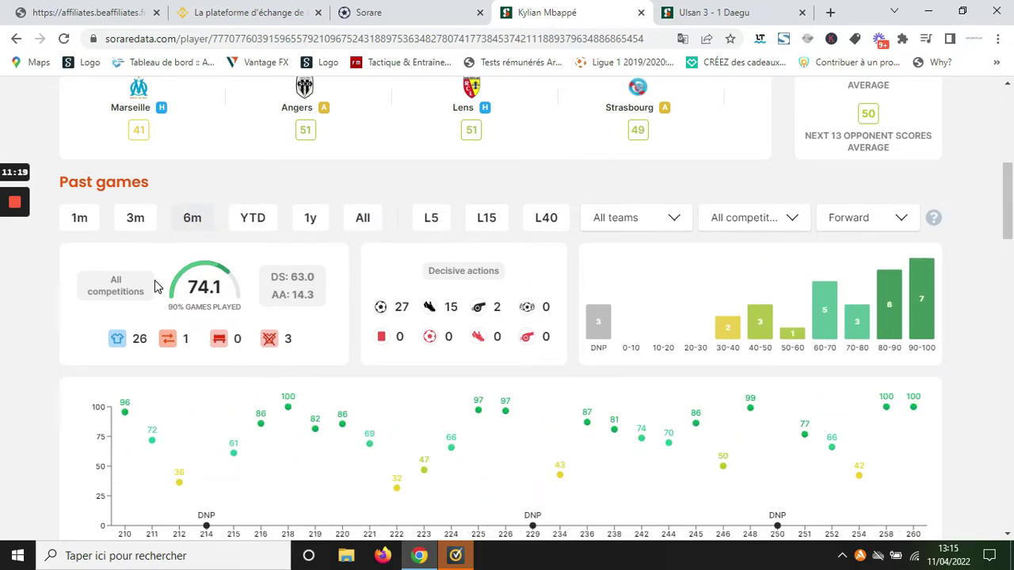
left_click(138, 224)
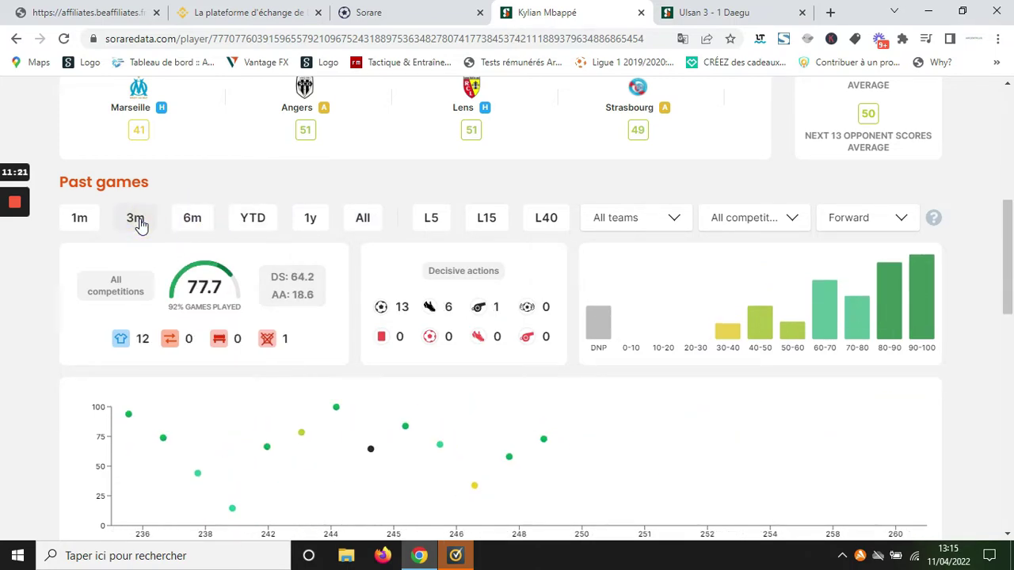
- Open Mbappé's price graph and examine the auction and offer sales over the past month
scroll(1010, 203, "up", 1)
left_click_drag(1010, 203, 1000, 181)
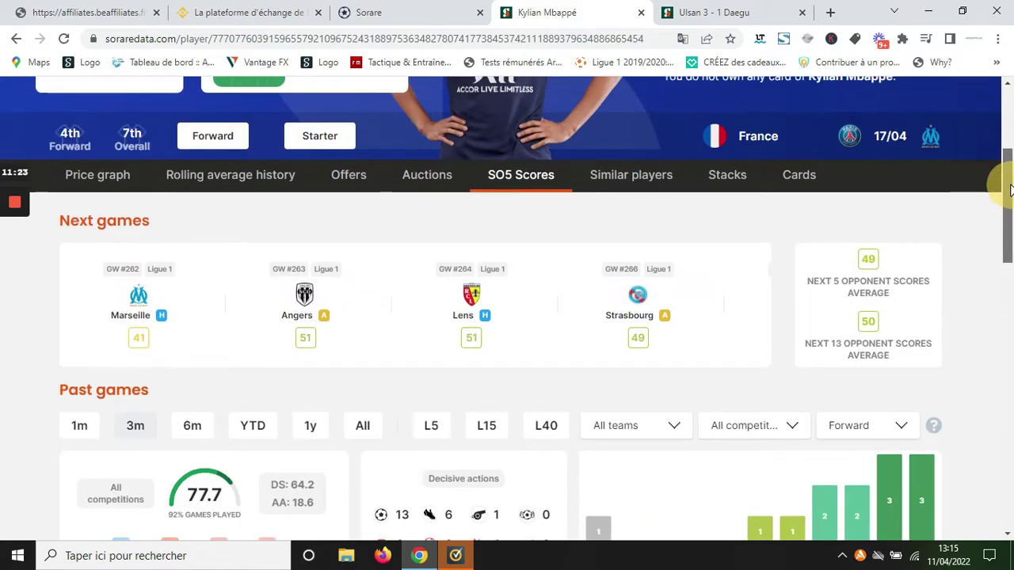
left_click(98, 178)
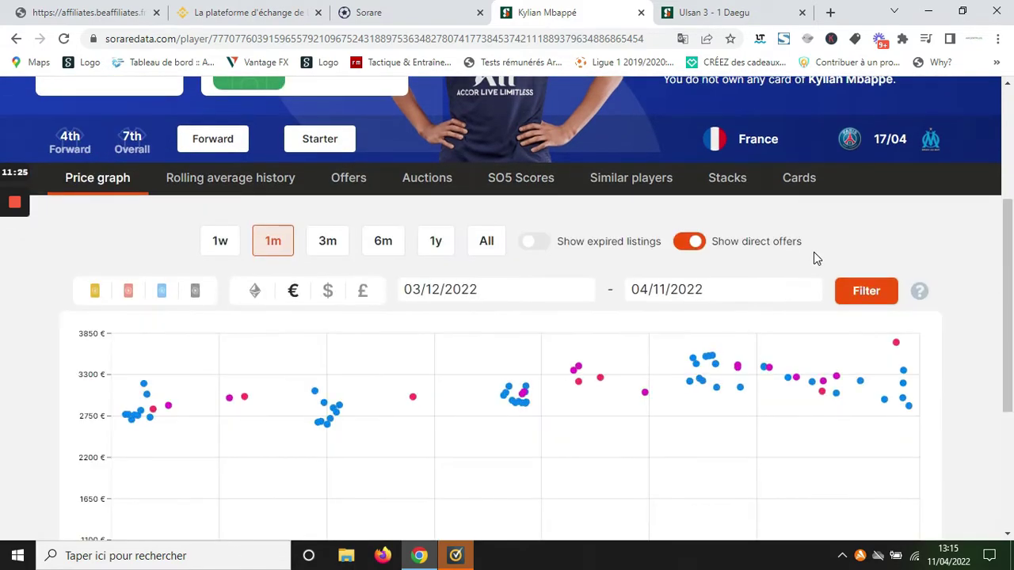
left_click_drag(1005, 255, 1005, 344)
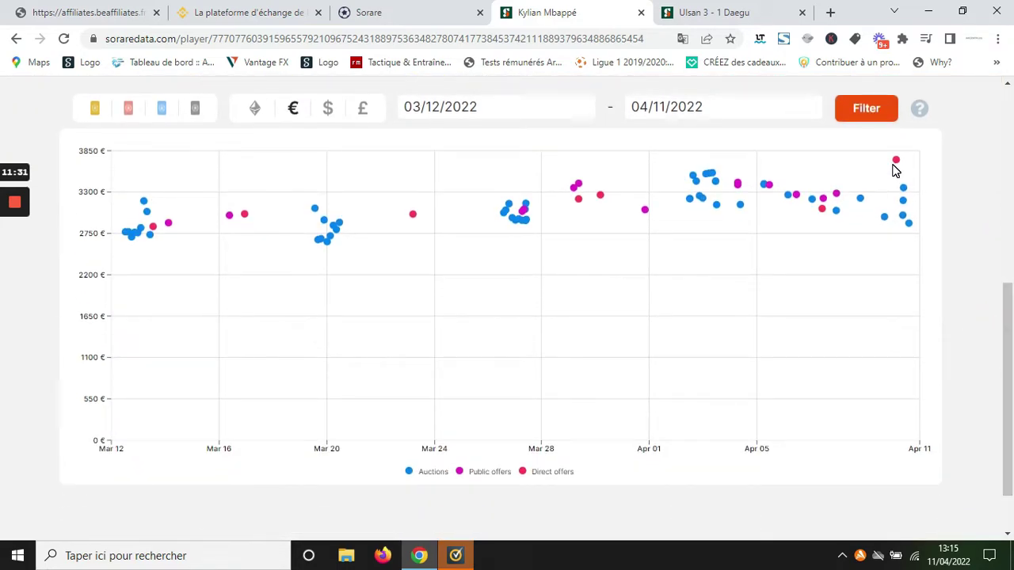
mouse_move(913, 226)
mouse_move(896, 162)
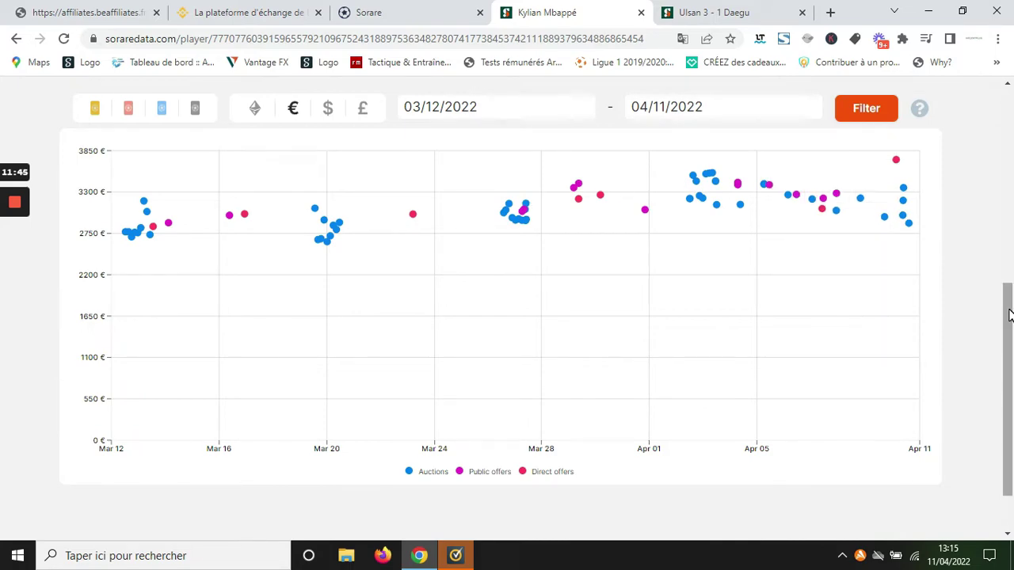
left_click_drag(1010, 316, 1005, 249)
- Limit the price graph to one week and examine the individual sale points
left_click(214, 197)
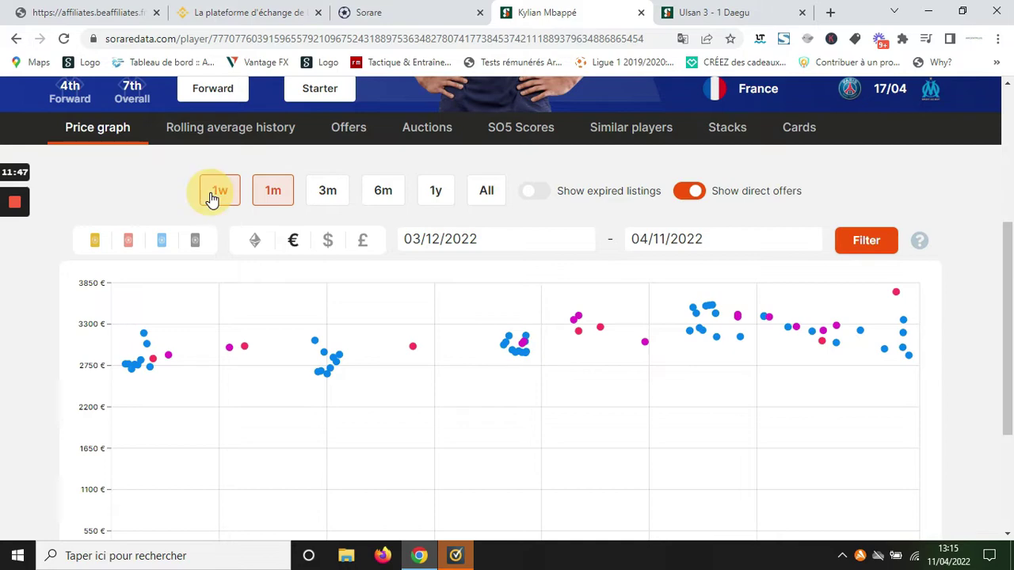
left_click_drag(1004, 273, 1011, 315)
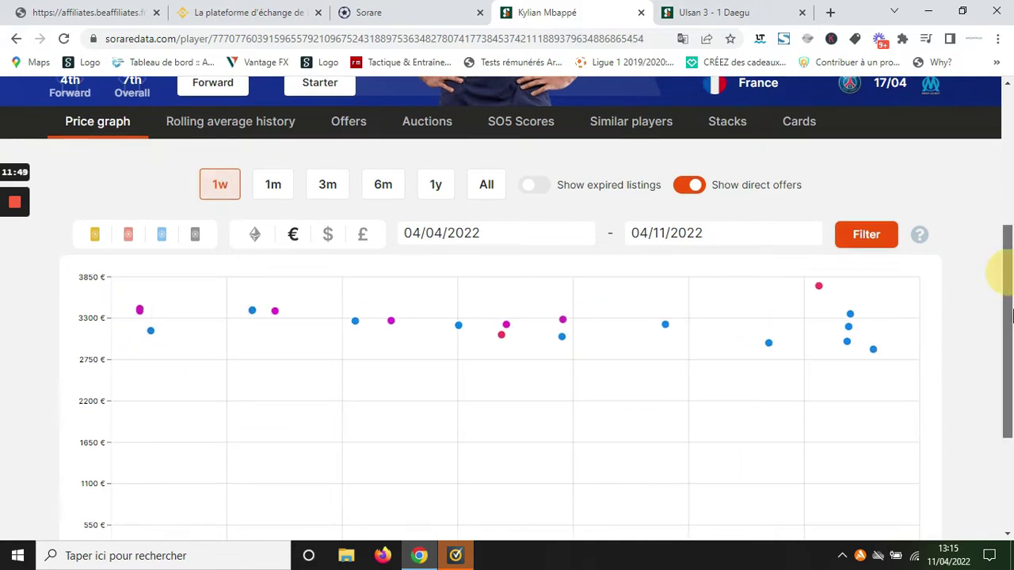
scroll(1009, 316, "down", 2)
mouse_move(875, 205)
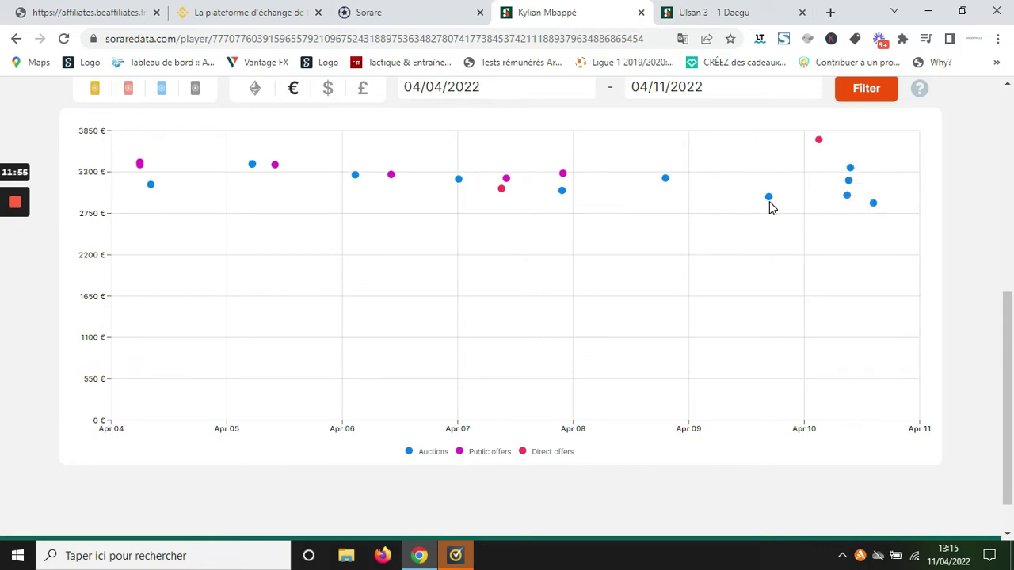
mouse_move(770, 199)
- Extend the price graph to the full sales history and examine the price trend
left_click_drag(1009, 357, 1000, 276)
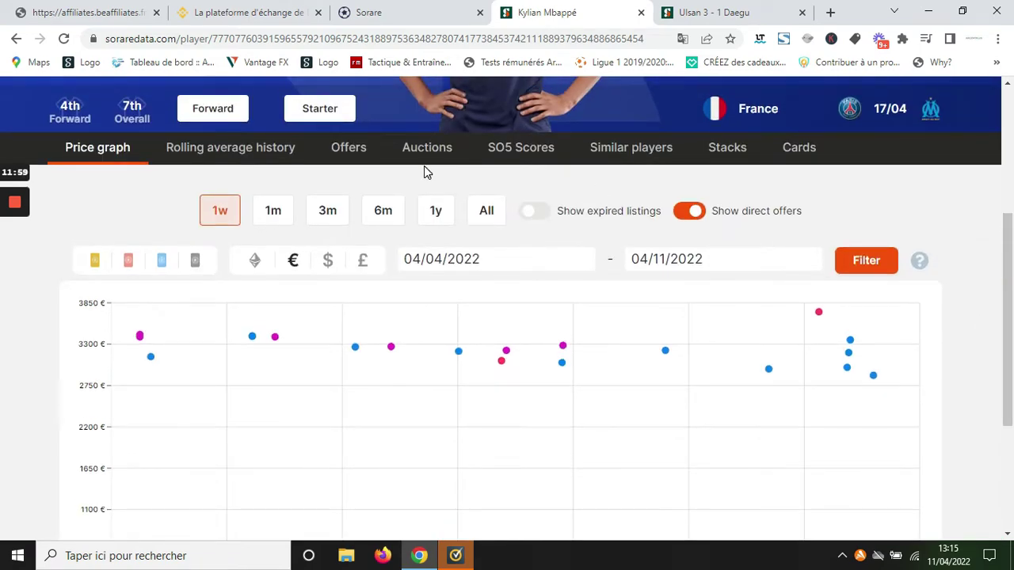
left_click(486, 212)
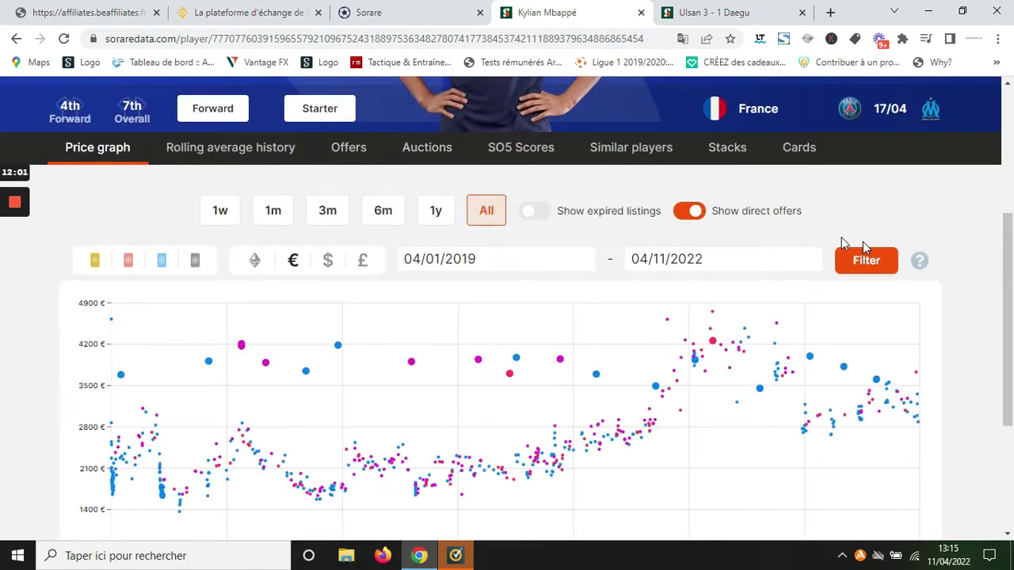
left_click_drag(1010, 267, 1008, 337)
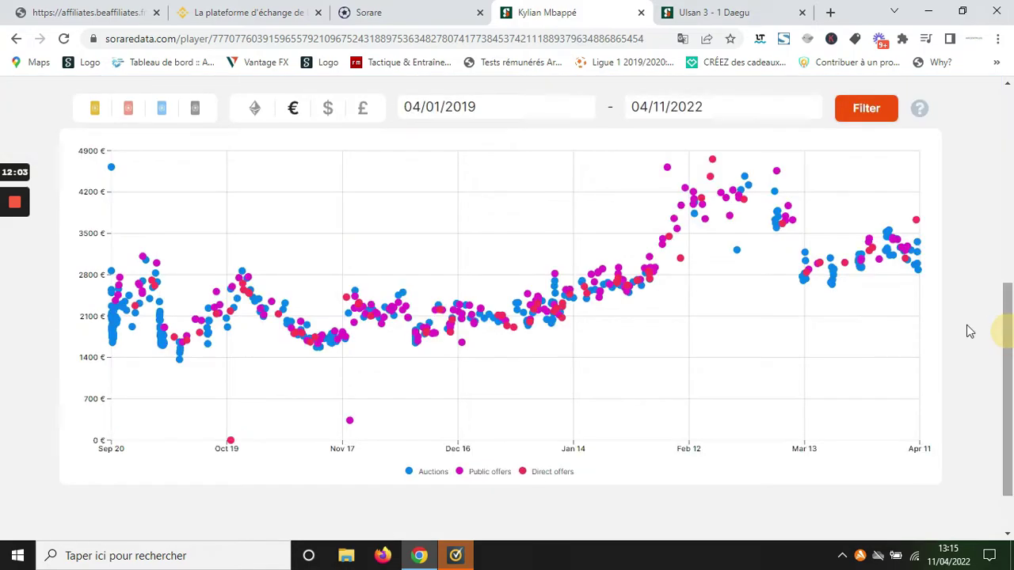
- Inspect the lowest and highest individual sale points on Mbappé's full-history price graph
mouse_move(180, 366)
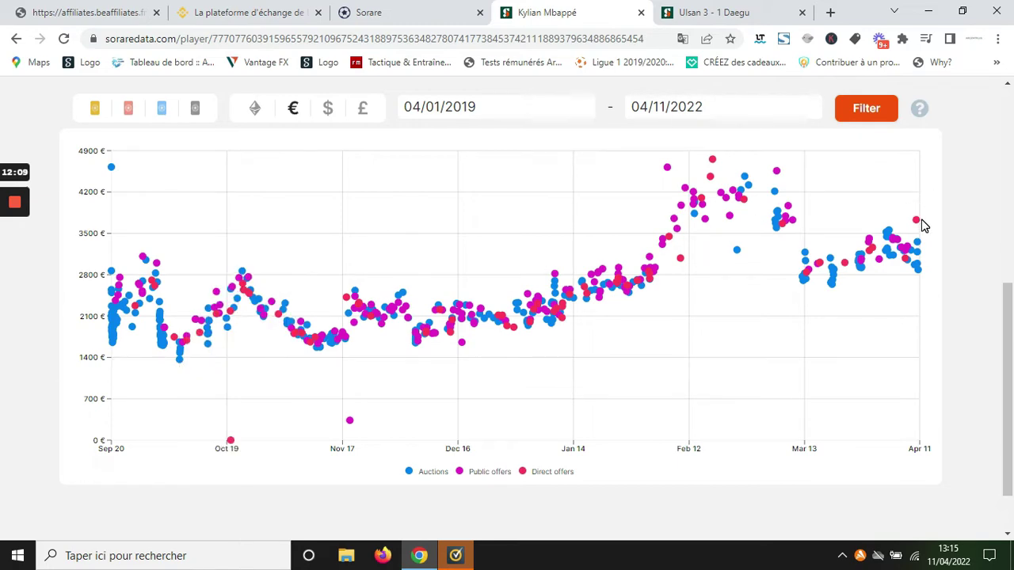
mouse_move(714, 161)
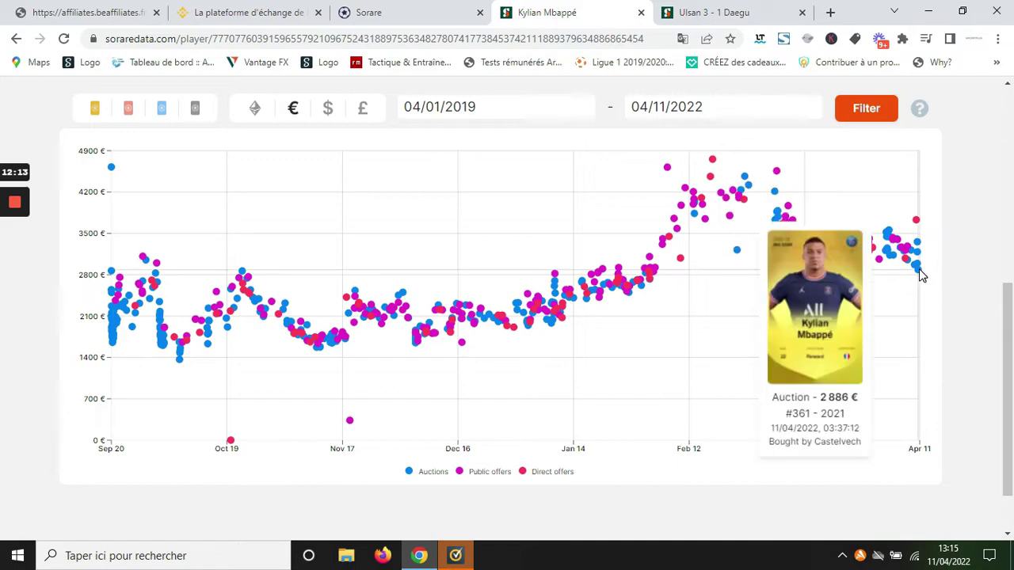
- Open the similar players section for Mbappé and look over its position, league and age-range filters
left_click_drag(1011, 354, 997, 182)
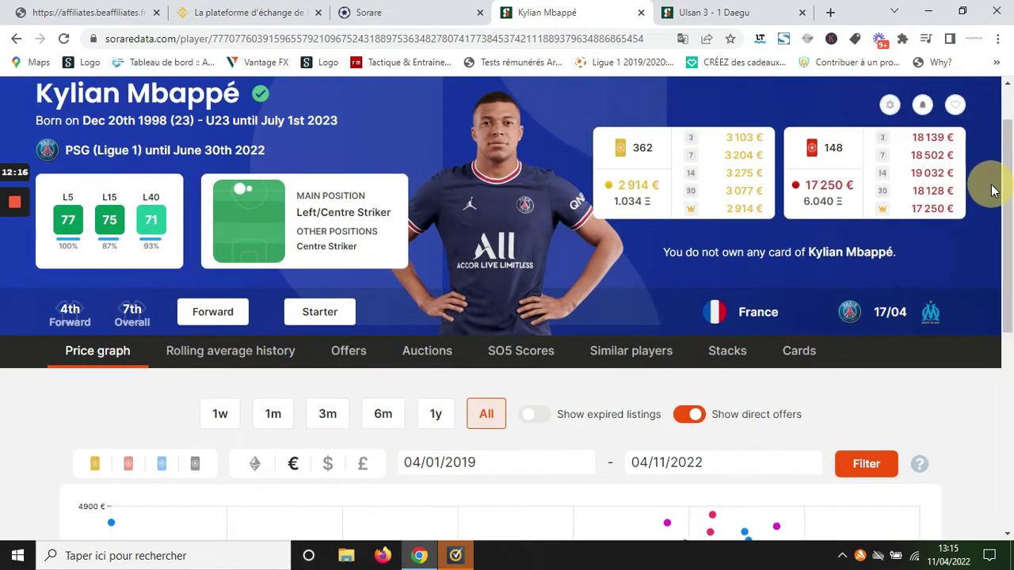
left_click(618, 359)
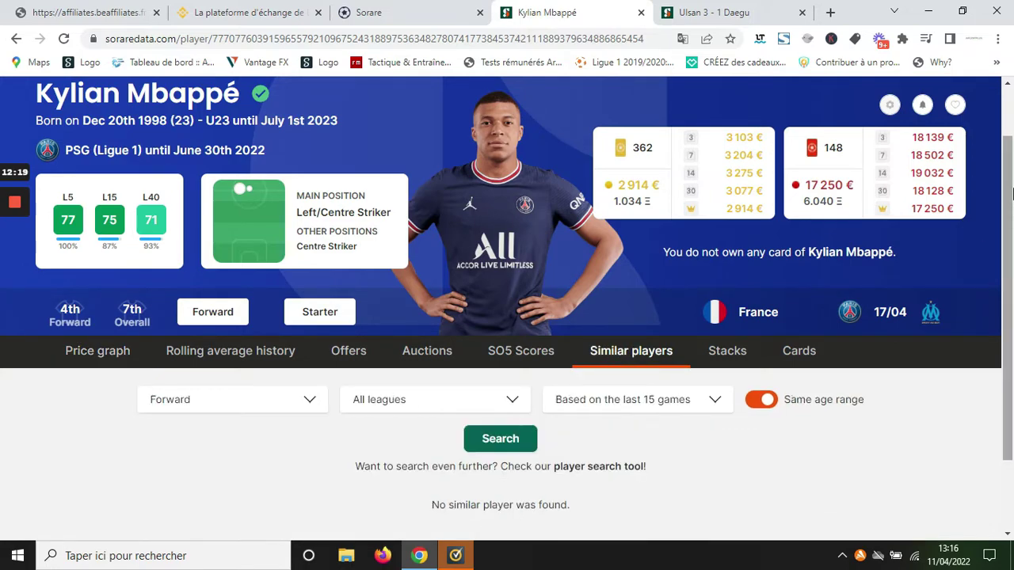
left_click_drag(1009, 173, 1005, 247)
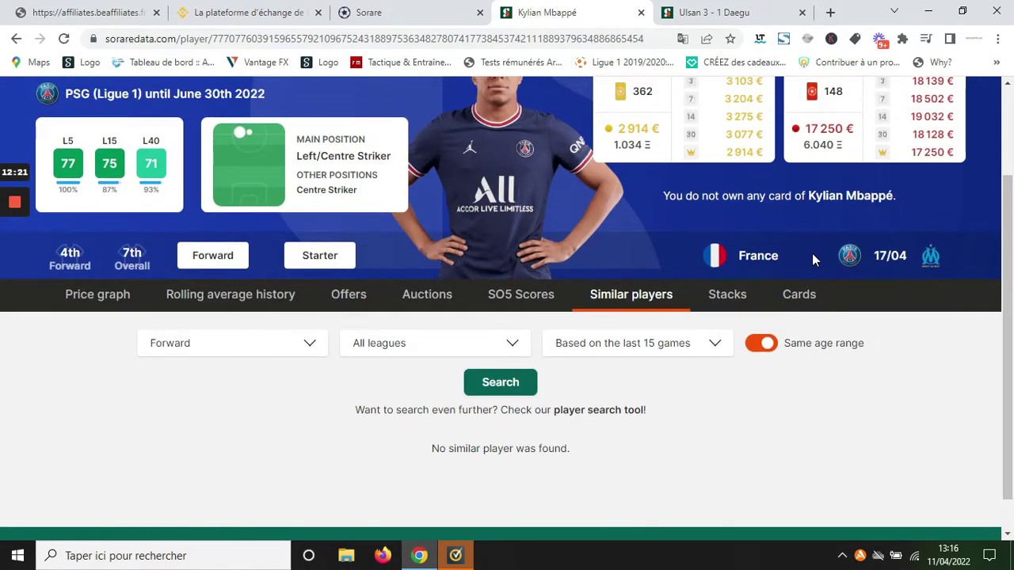
- Browse Mbappé's available cards, and view his ongoing card auctions
left_click(802, 299)
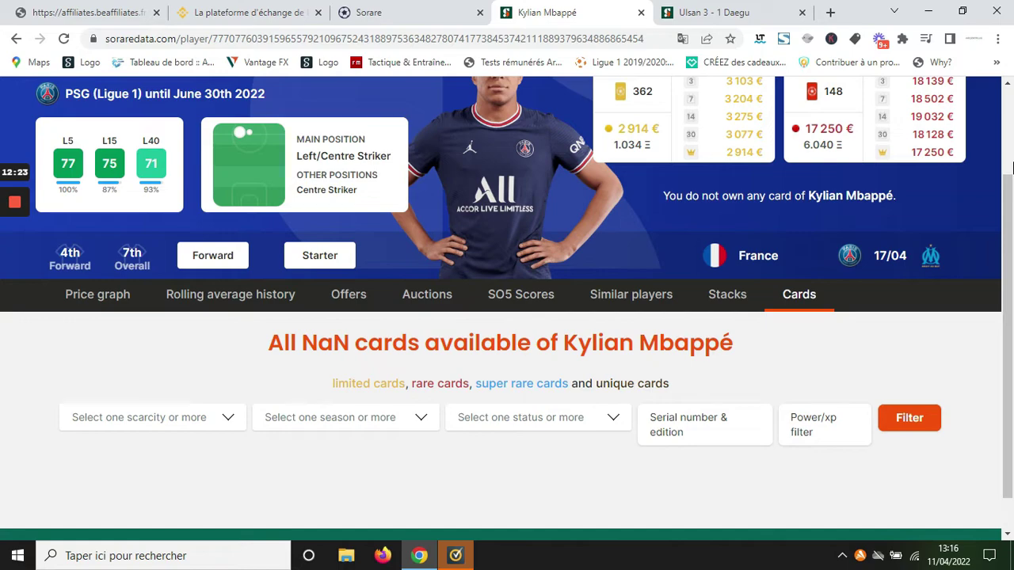
left_click_drag(1009, 187, 1008, 135)
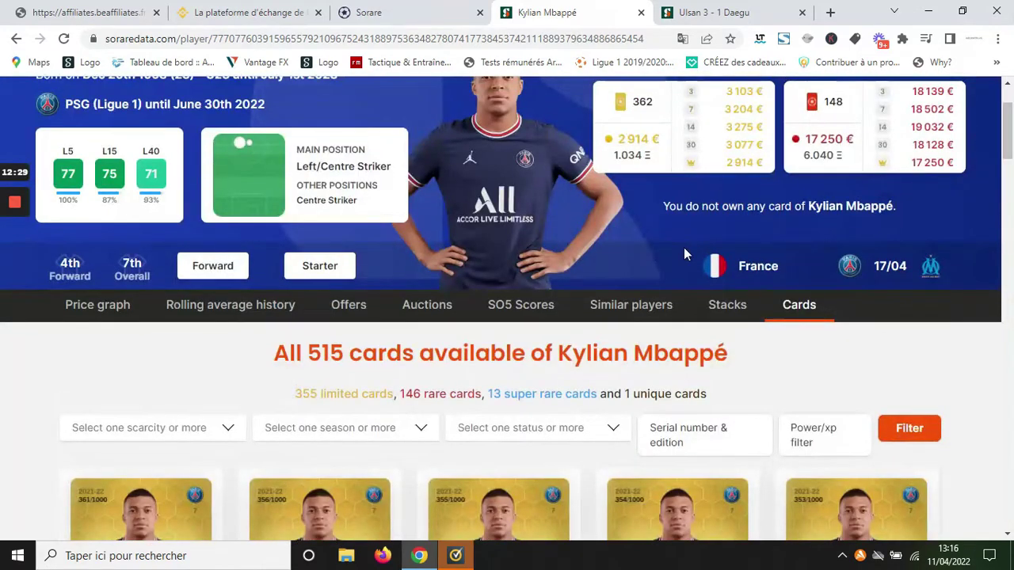
left_click(424, 312)
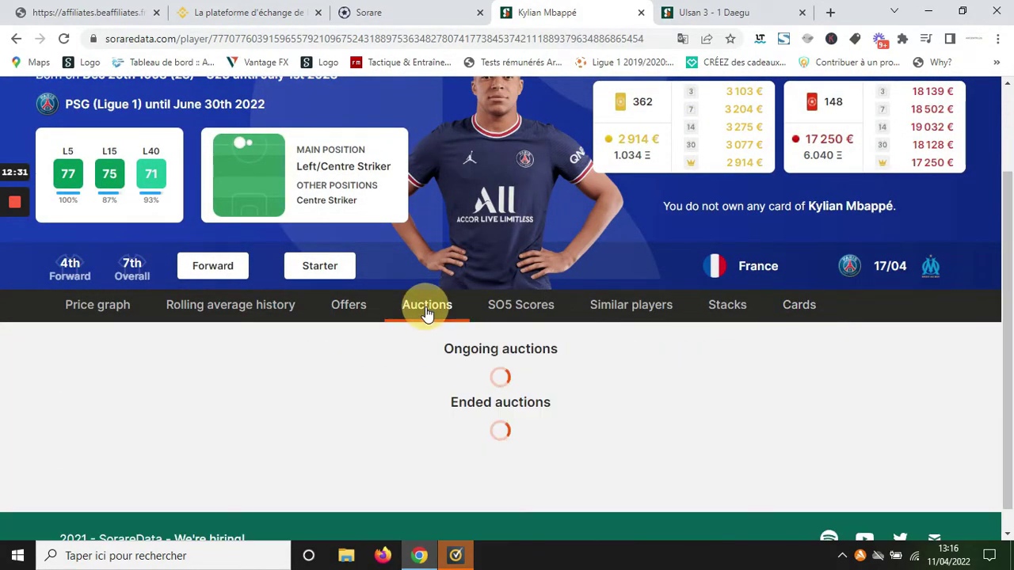
mouse_move(1006, 149)
left_mouse_down()
mouse_move(1011, 204)
mouse_move(1008, 142)
left_mouse_up()
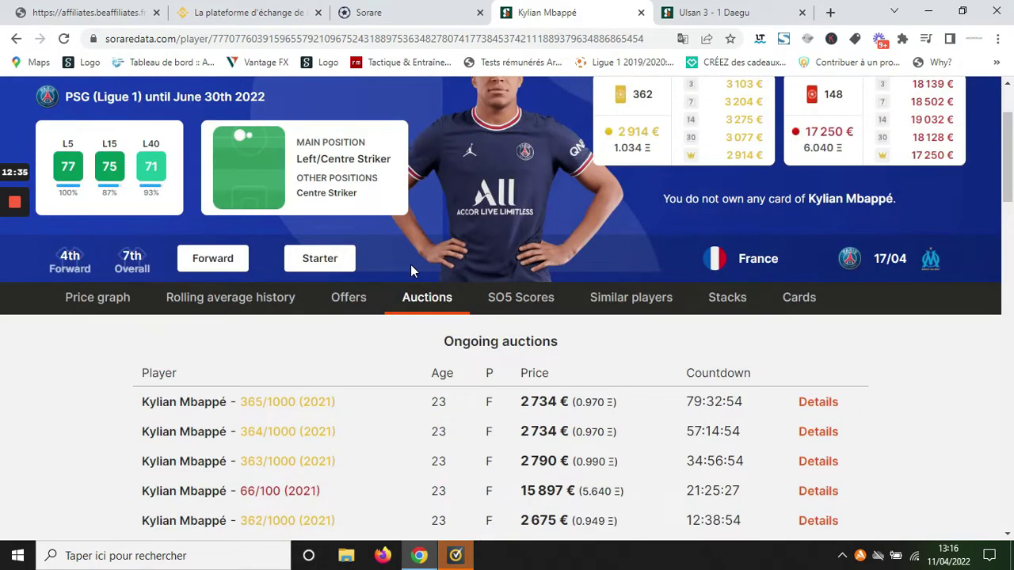
- Add Lionel Messi to Mbappé's stack combo and compare both players' scores on the chart
left_click(724, 298)
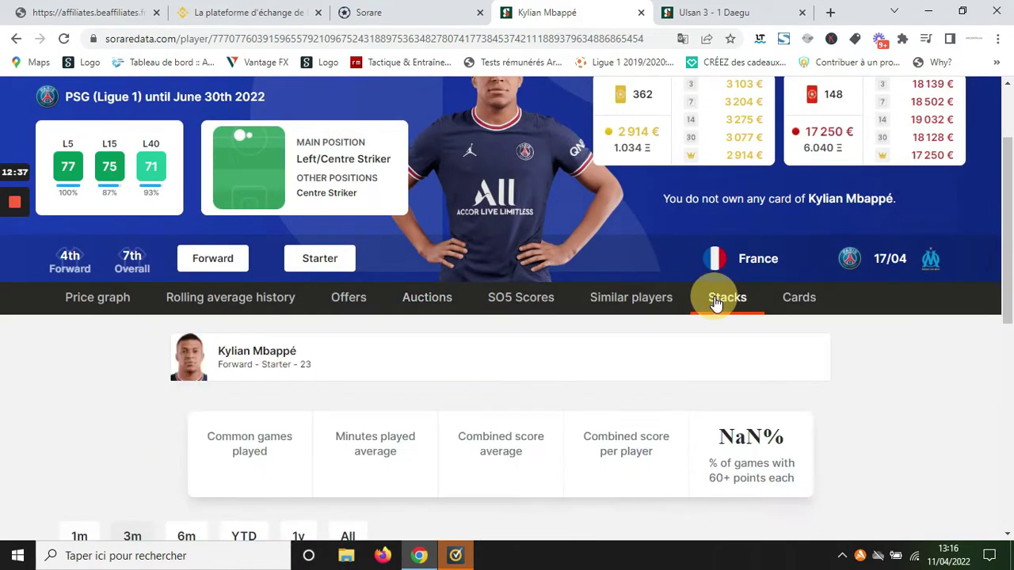
left_click_drag(1006, 136, 1003, 247)
left_click(790, 337)
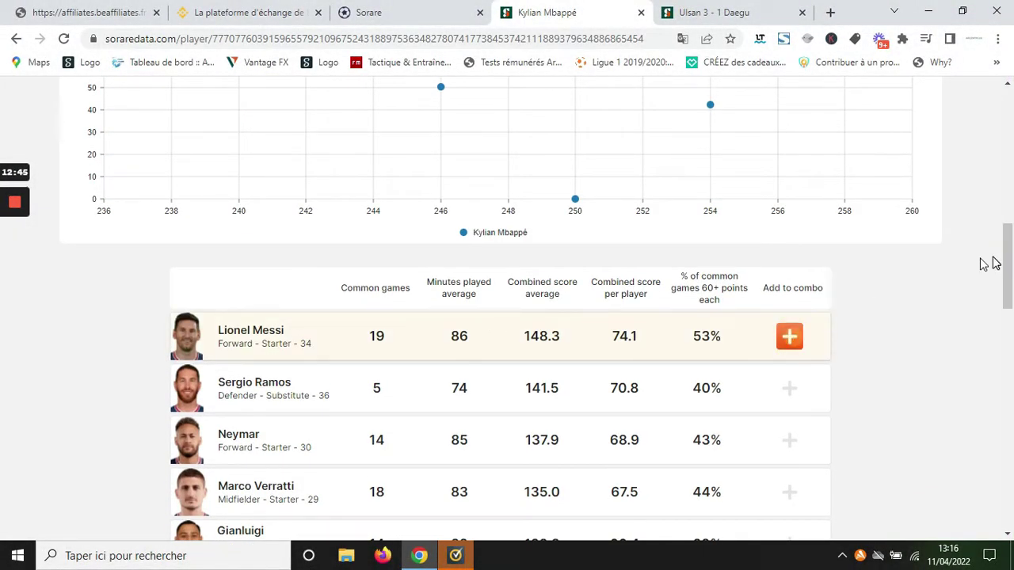
left_click_drag(1009, 263, 1008, 223)
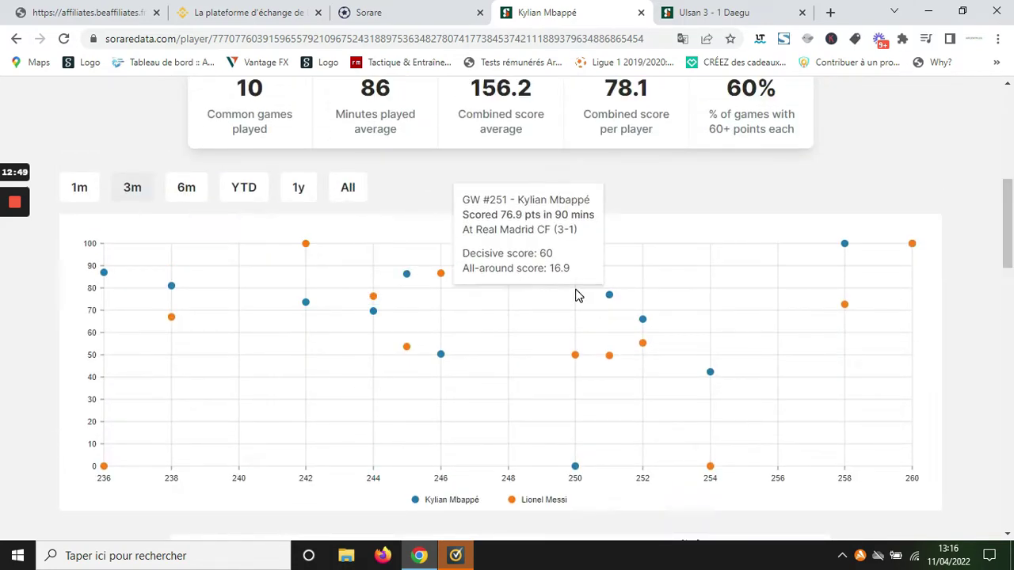
- Check what Mbappé's L5 and L15 average scores represent in his profile summary
left_click_drag(1011, 249, 1012, 158)
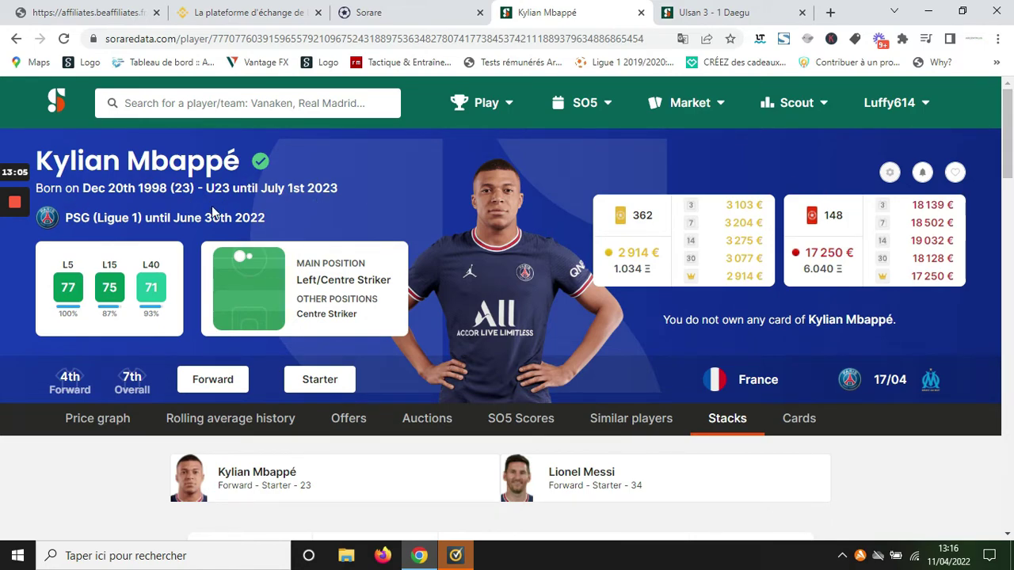
mouse_move(66, 299)
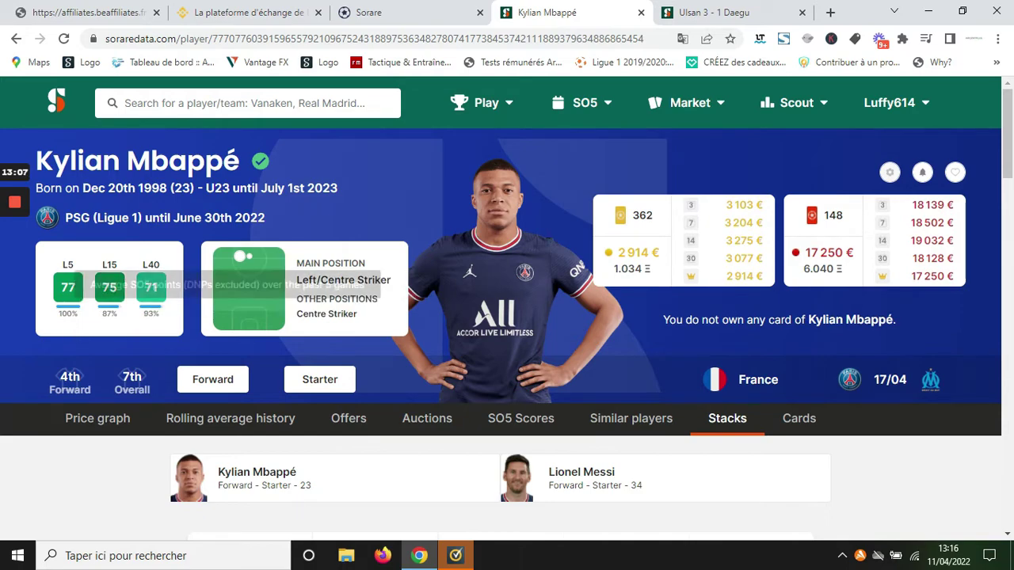
mouse_move(110, 290)
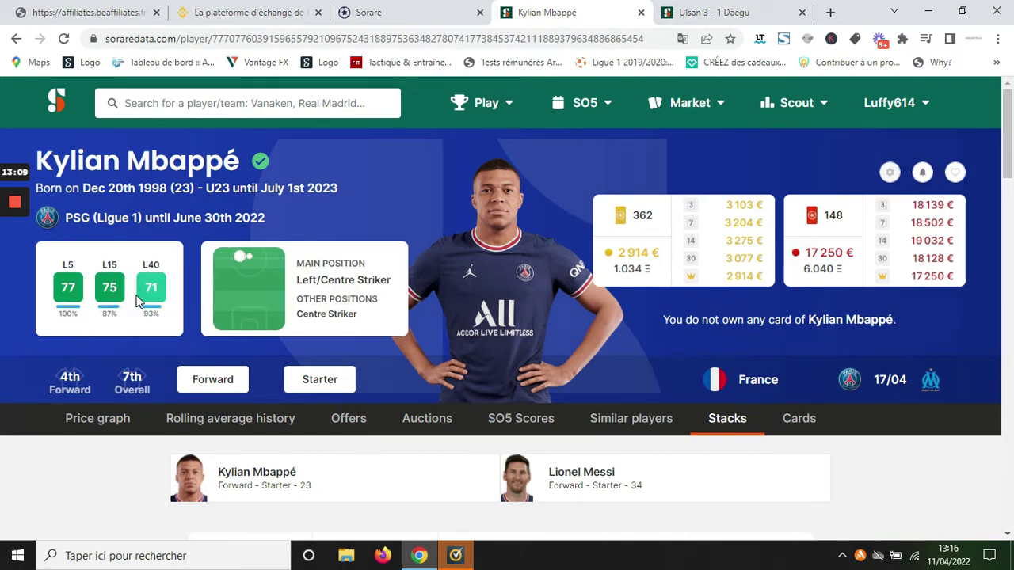